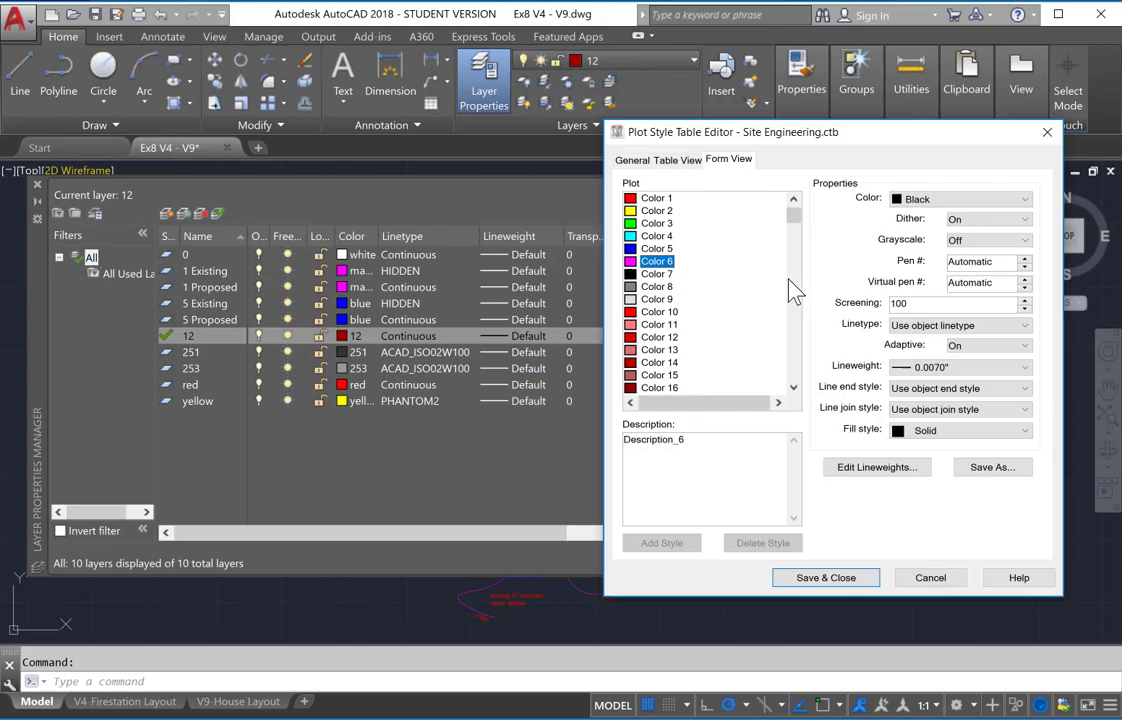
Review the lineweights assigned to Color 1 through Color 6 in Site Engineering.ctb and close the plot style table without saving
{"action": "left_click", "coordinate": [636, 193]}
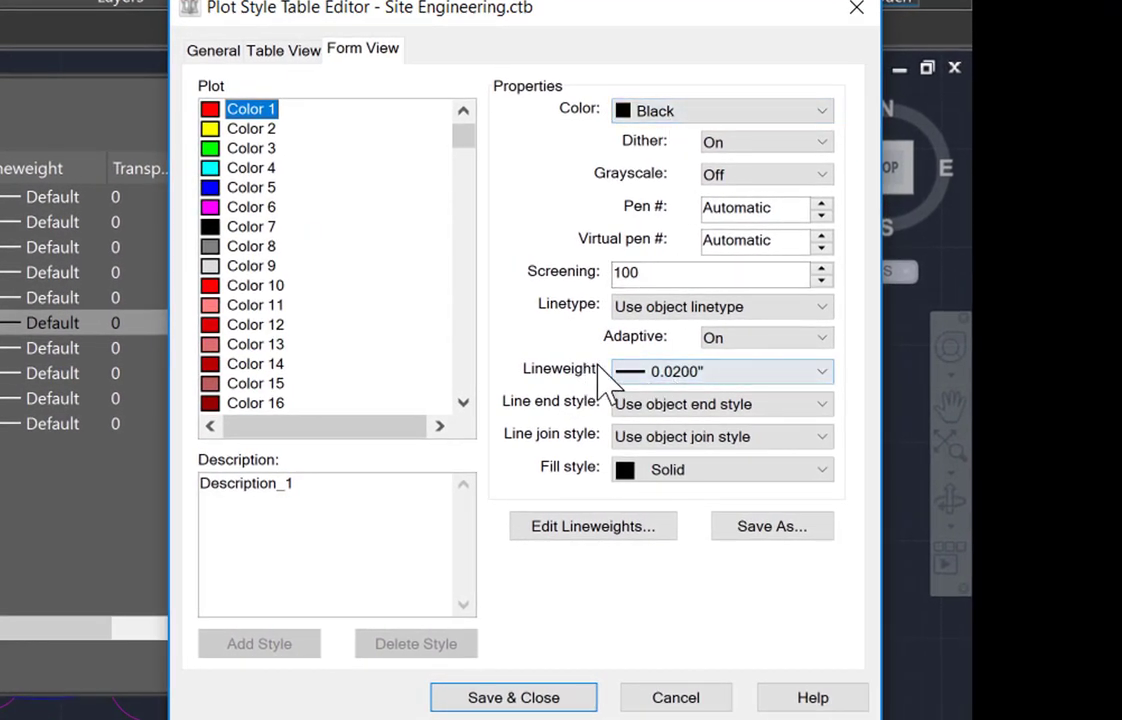
{"action": "left_click", "coordinate": [700, 376]}
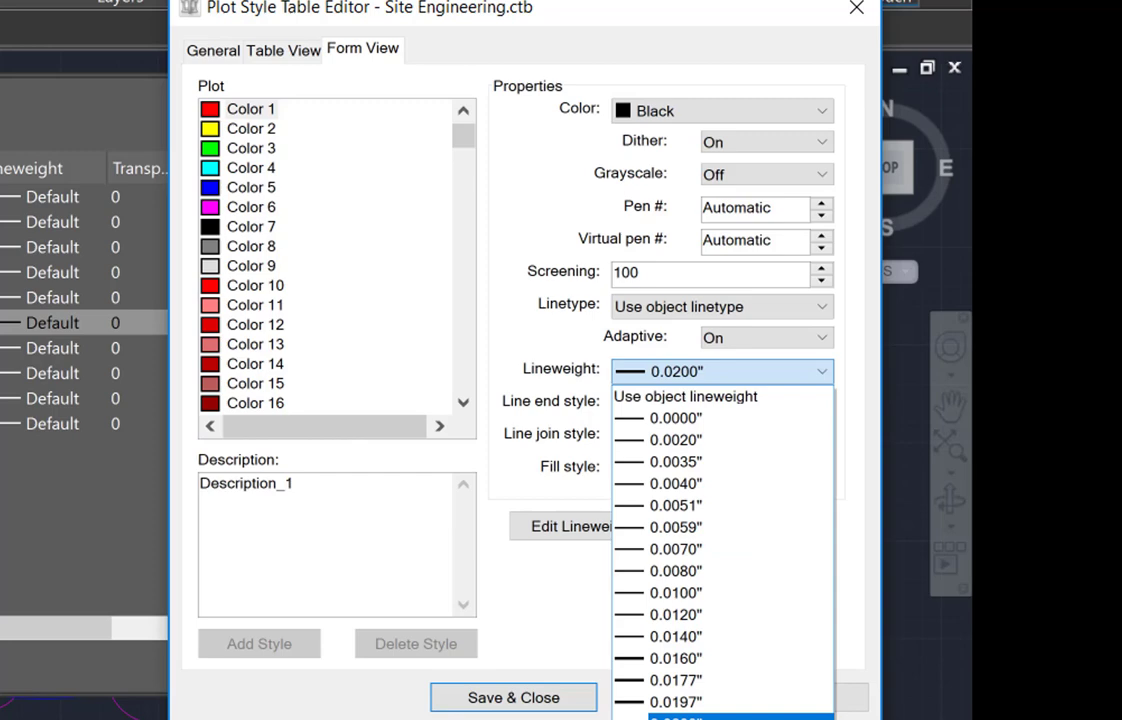
{"action": "key", "text": "Escape"}
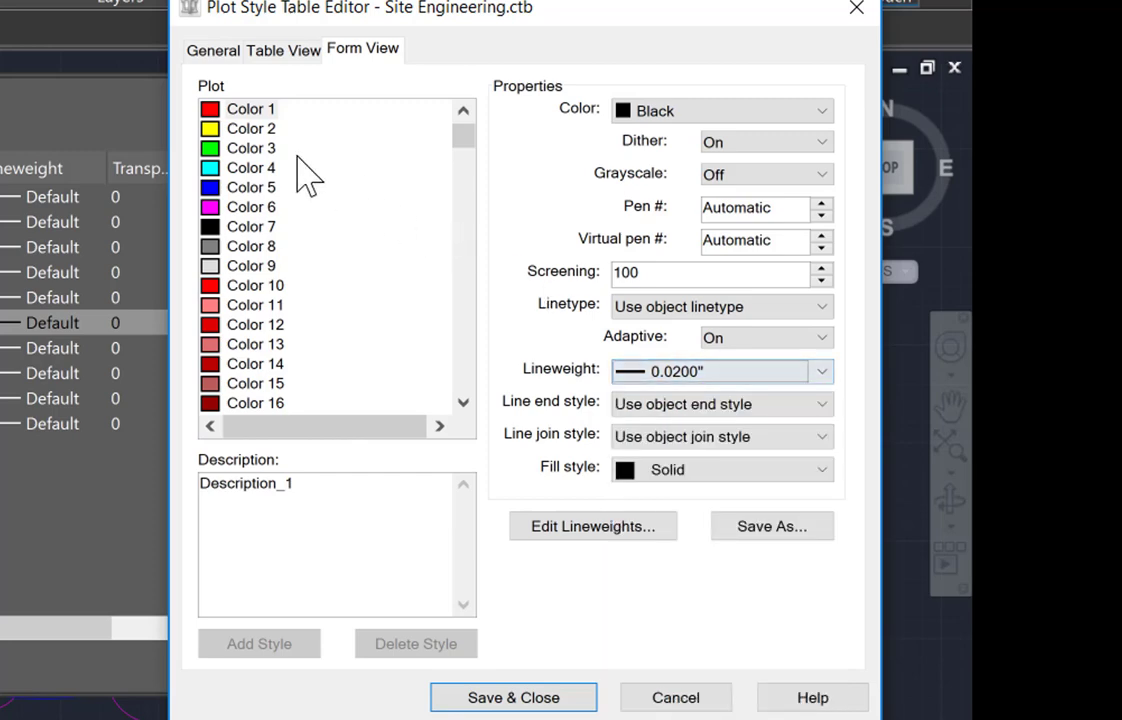
{"action": "left_click", "coordinate": [252, 130]}
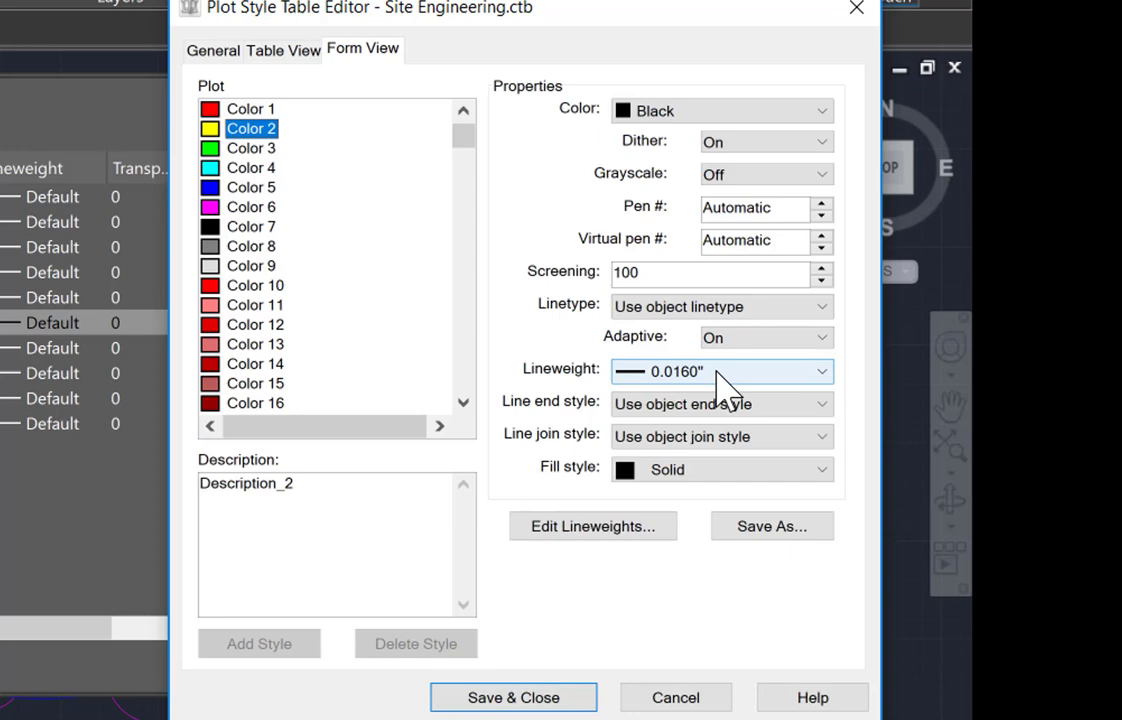
{"action": "left_click", "coordinate": [245, 148]}
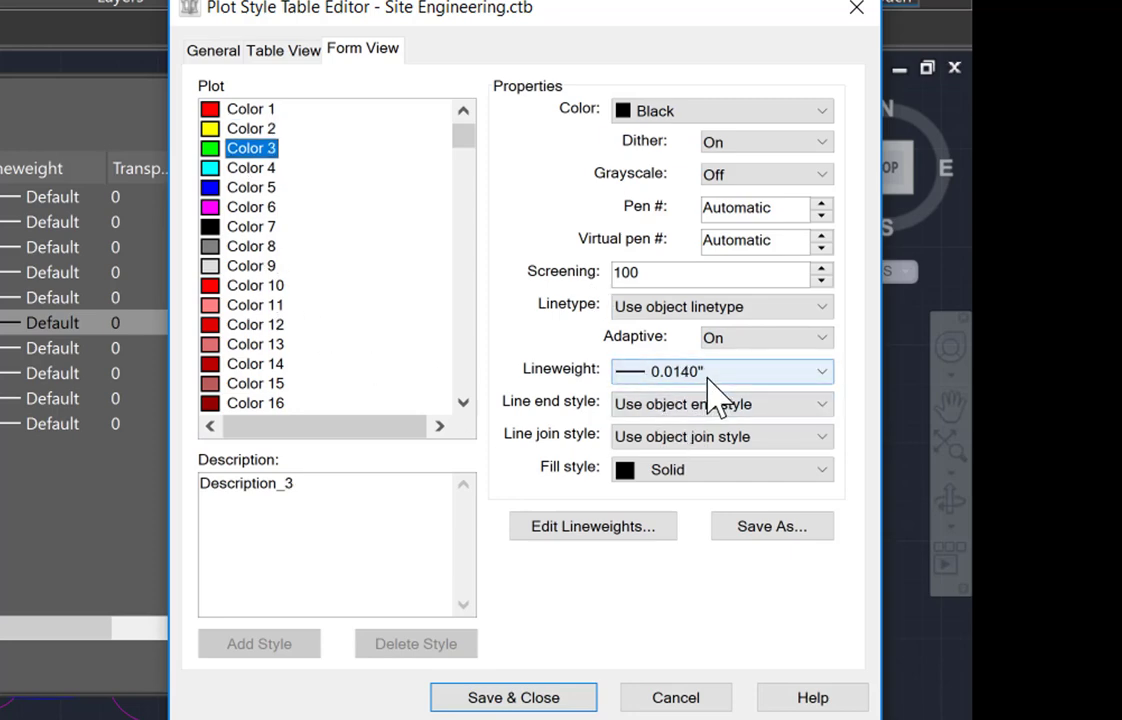
{"action": "key", "text": "Down"}
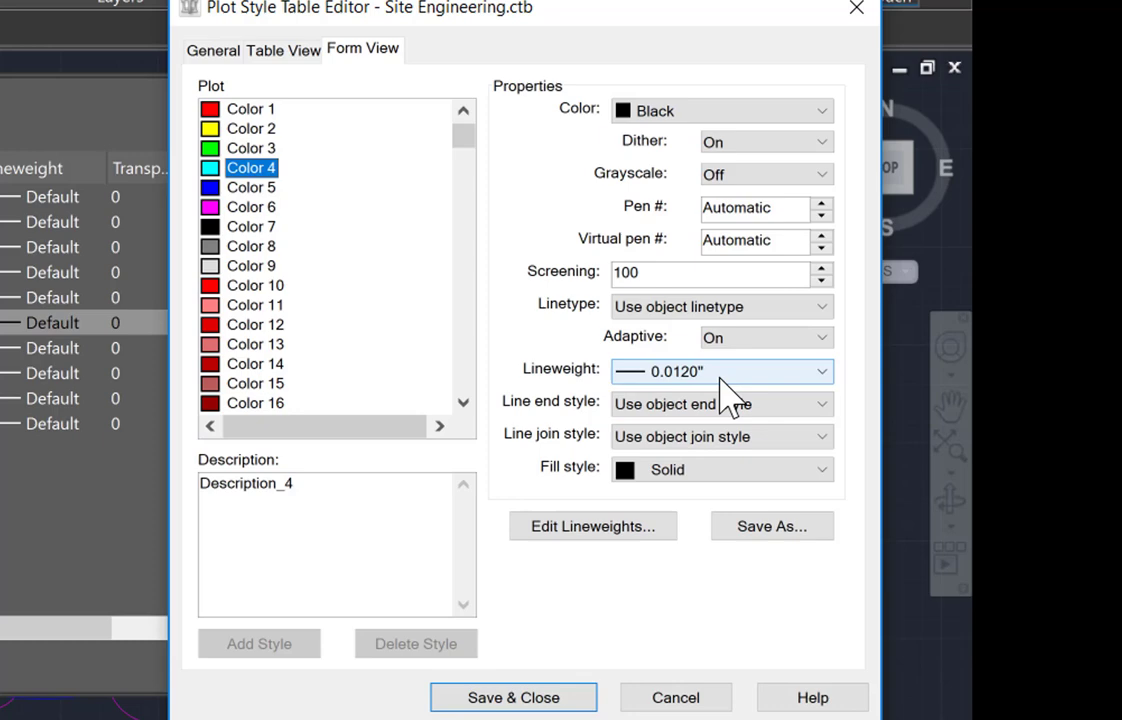
{"action": "key", "text": "Down"}
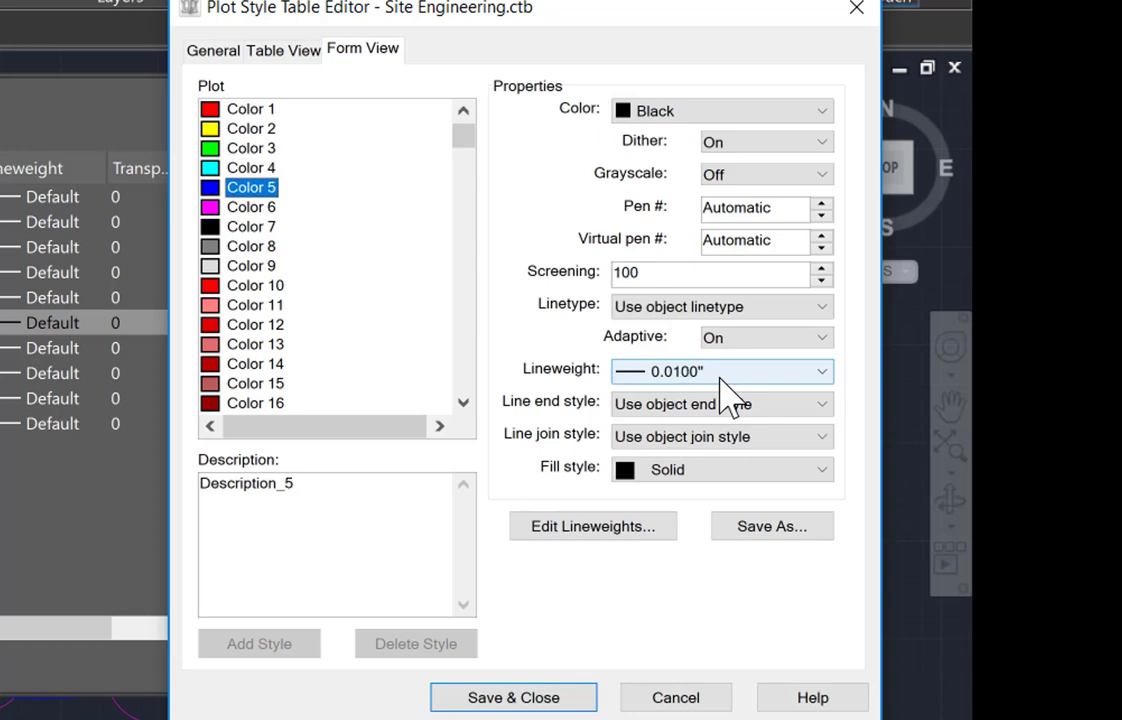
{"action": "key", "text": "Down"}
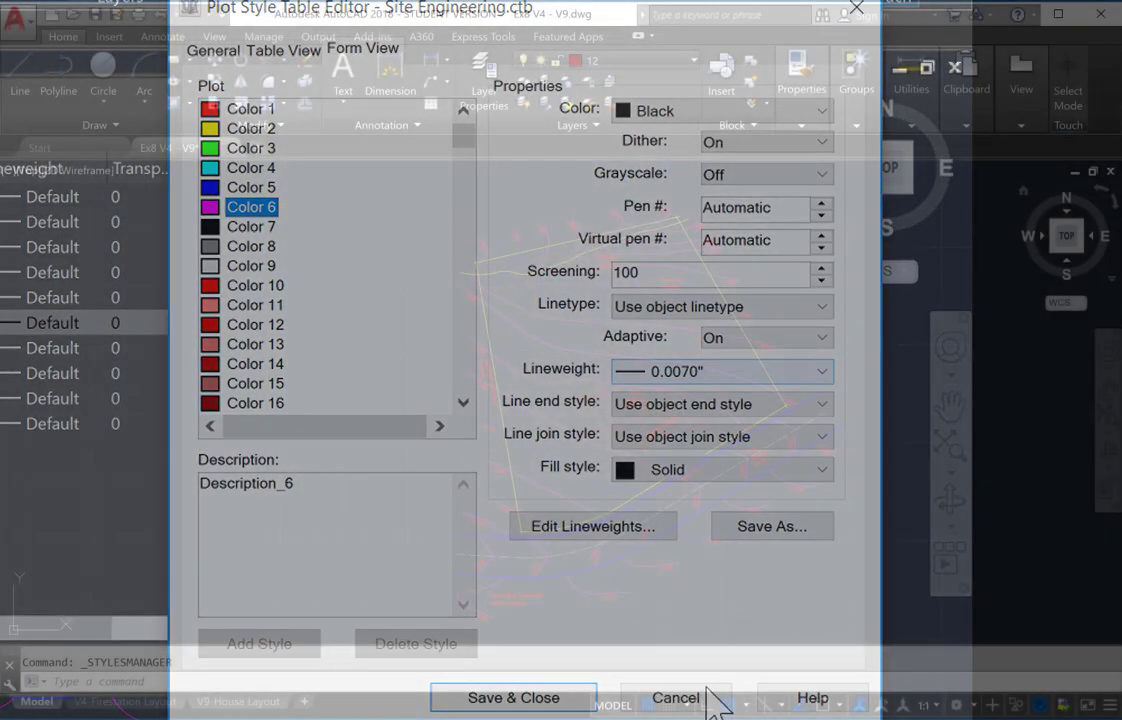
{"action": "left_click", "coordinate": [705, 697]}
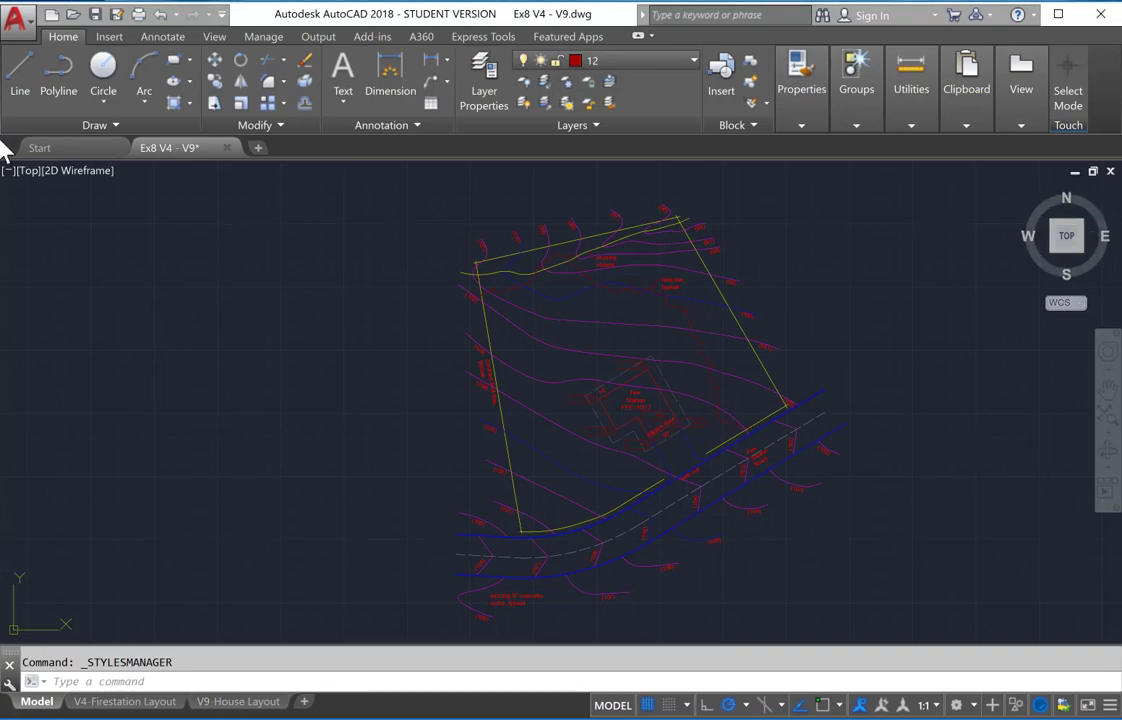
Open the plot styles folder and move the Site Engineering plot style file from Downloads into it
{"action": "left_click", "coordinate": [14, 19]}
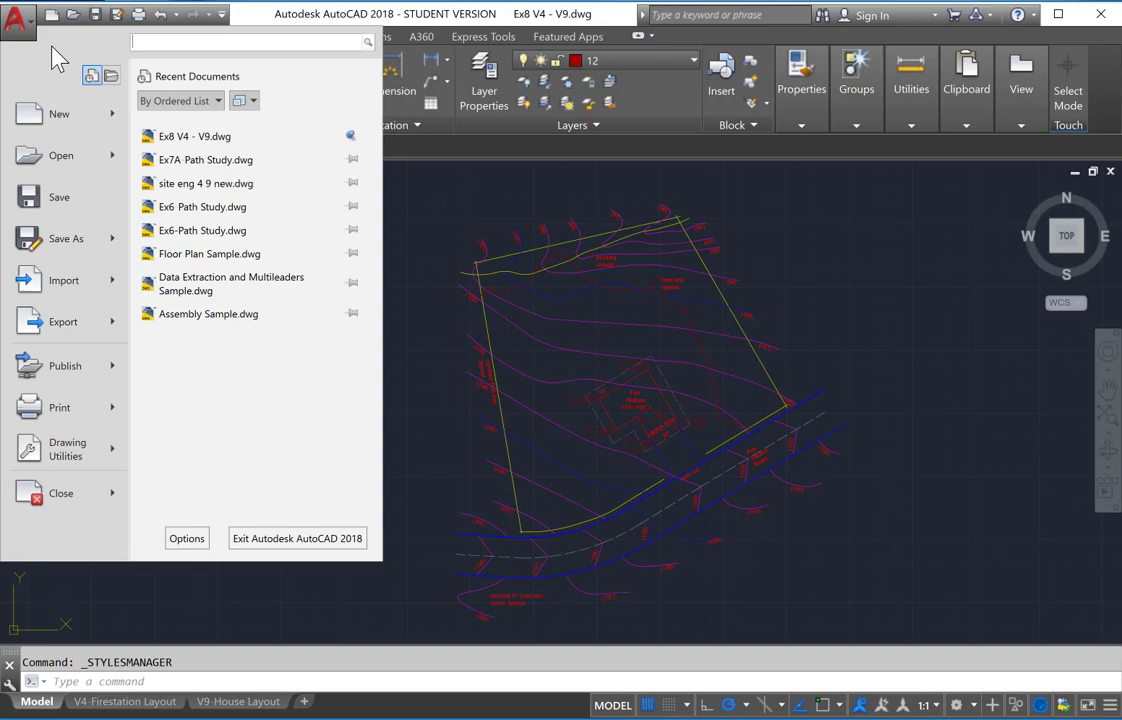
{"action": "mouse_move", "coordinate": [84, 414]}
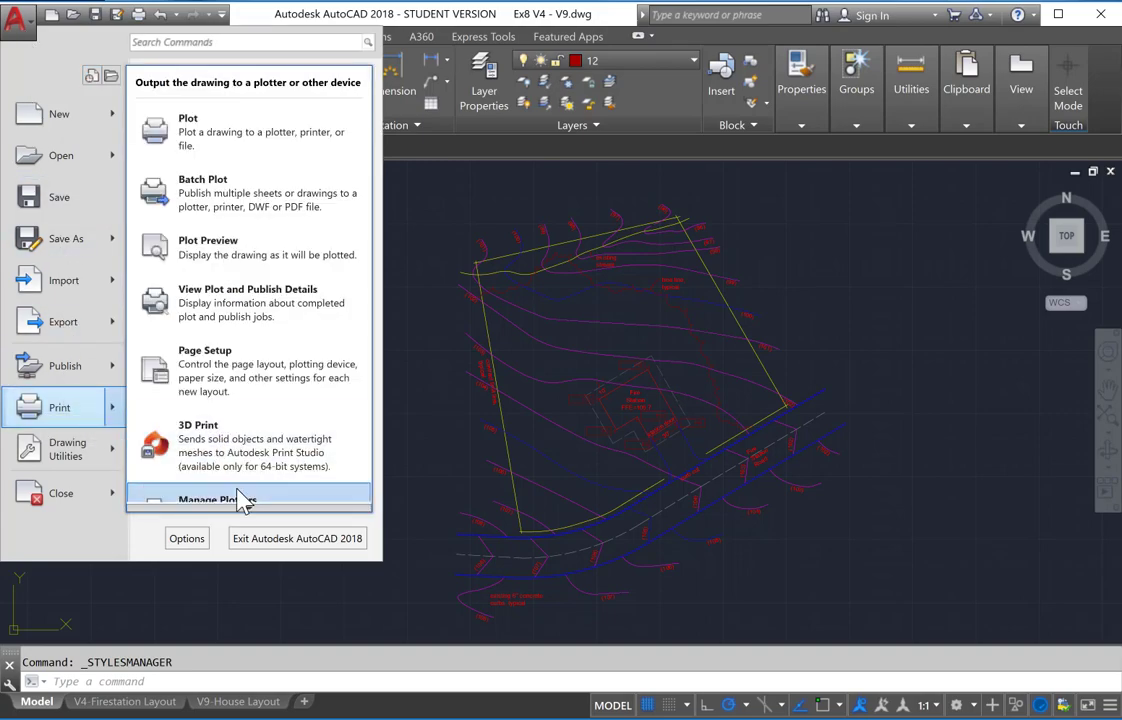
{"action": "mouse_move", "coordinate": [240, 502]}
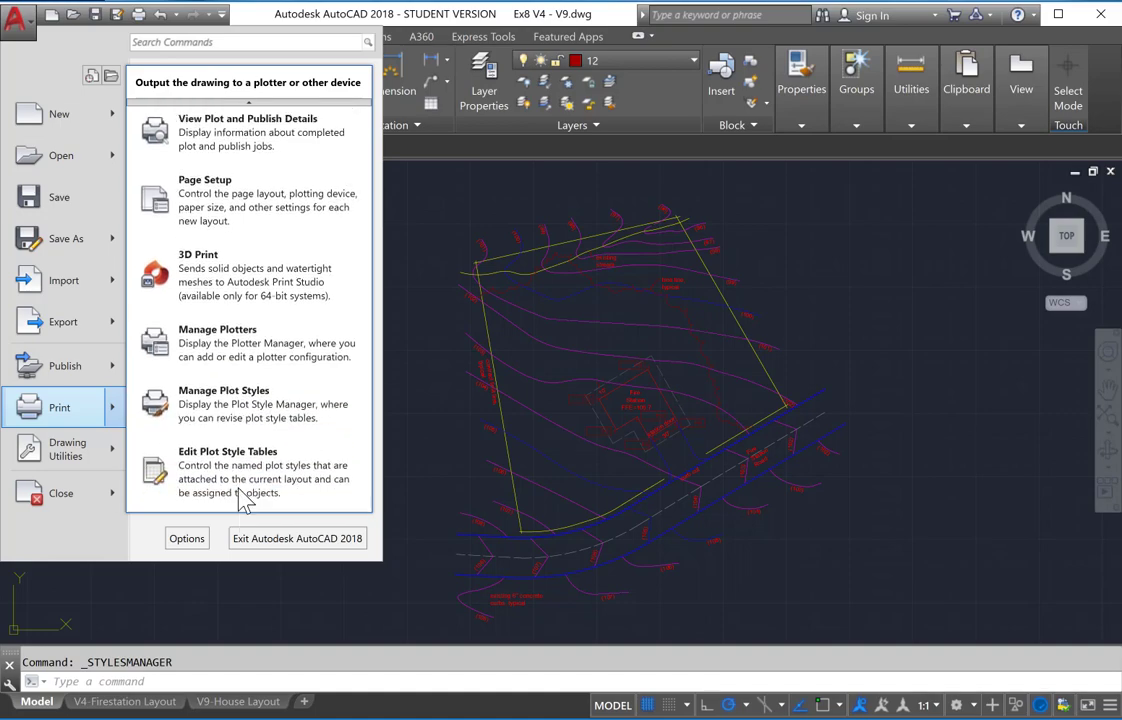
{"action": "left_click", "coordinate": [240, 400]}
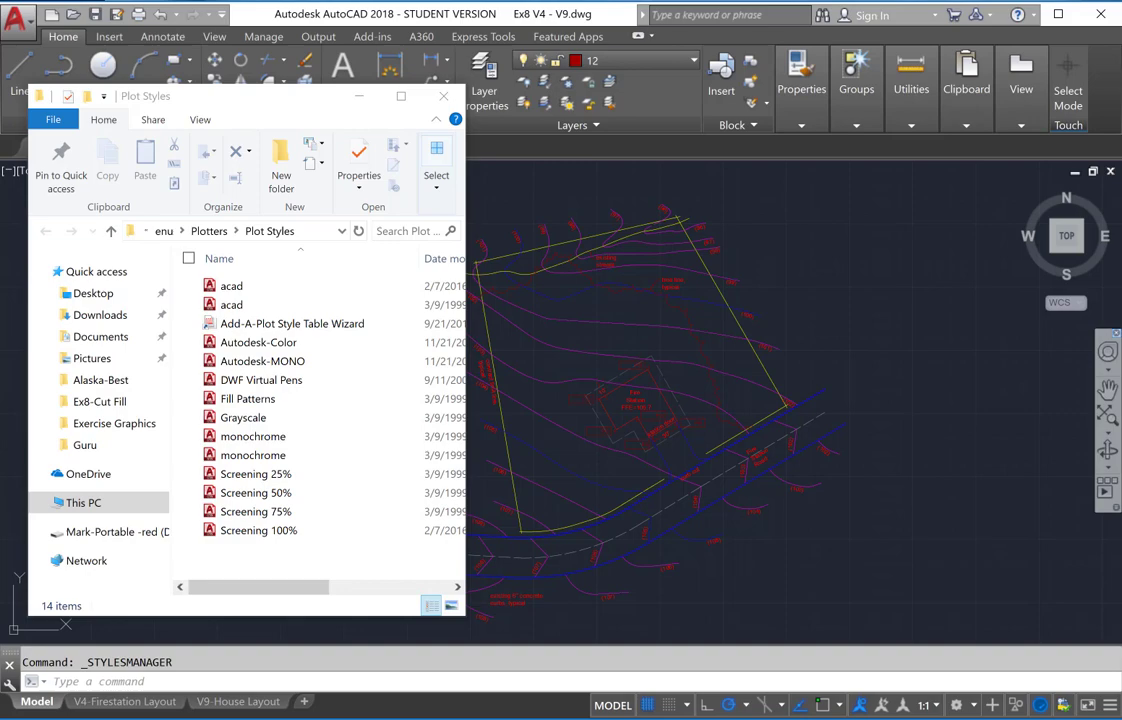
{"action": "left_click_drag", "start_coordinate": [915, 237], "coordinate": [815, 145]}
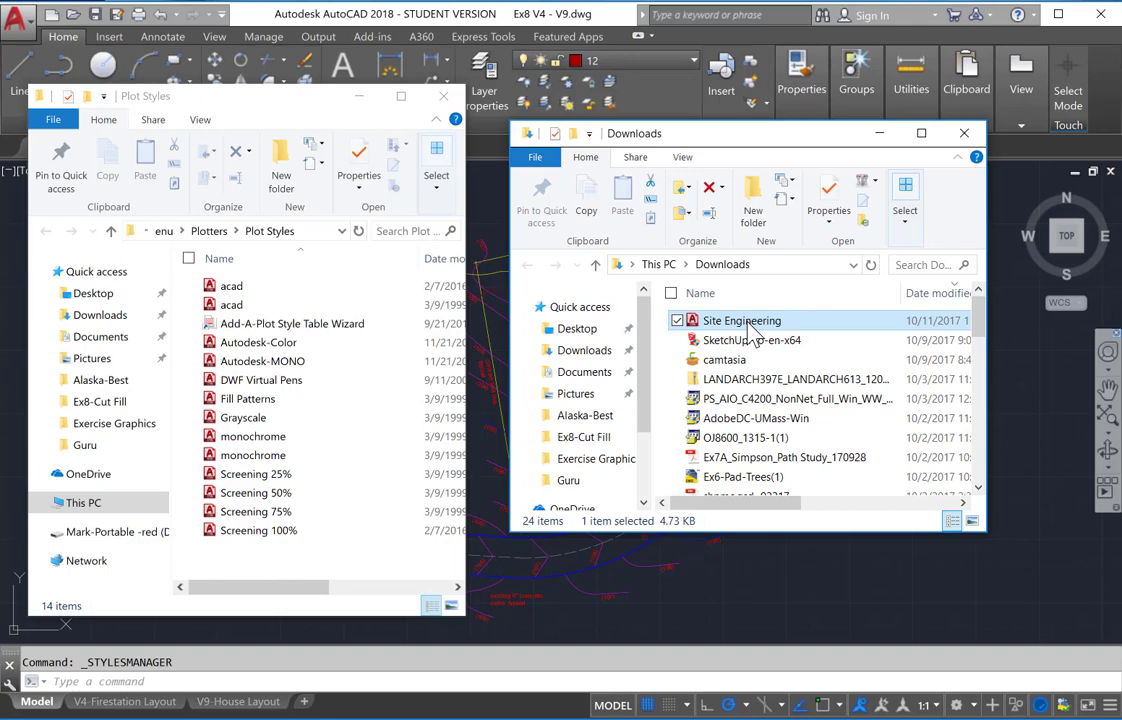
{"action": "left_click_drag", "start_coordinate": [750, 333], "coordinate": [252, 465]}
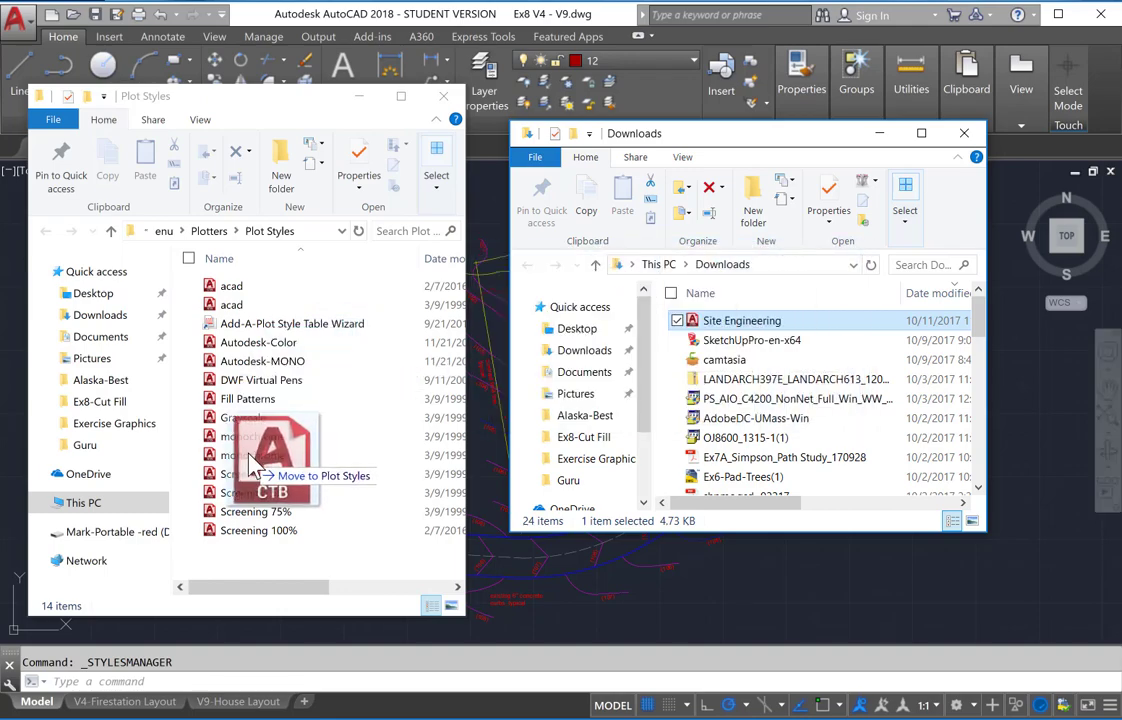
{"action": "left_click_drag", "start_coordinate": [252, 465], "coordinate": [252, 465]}
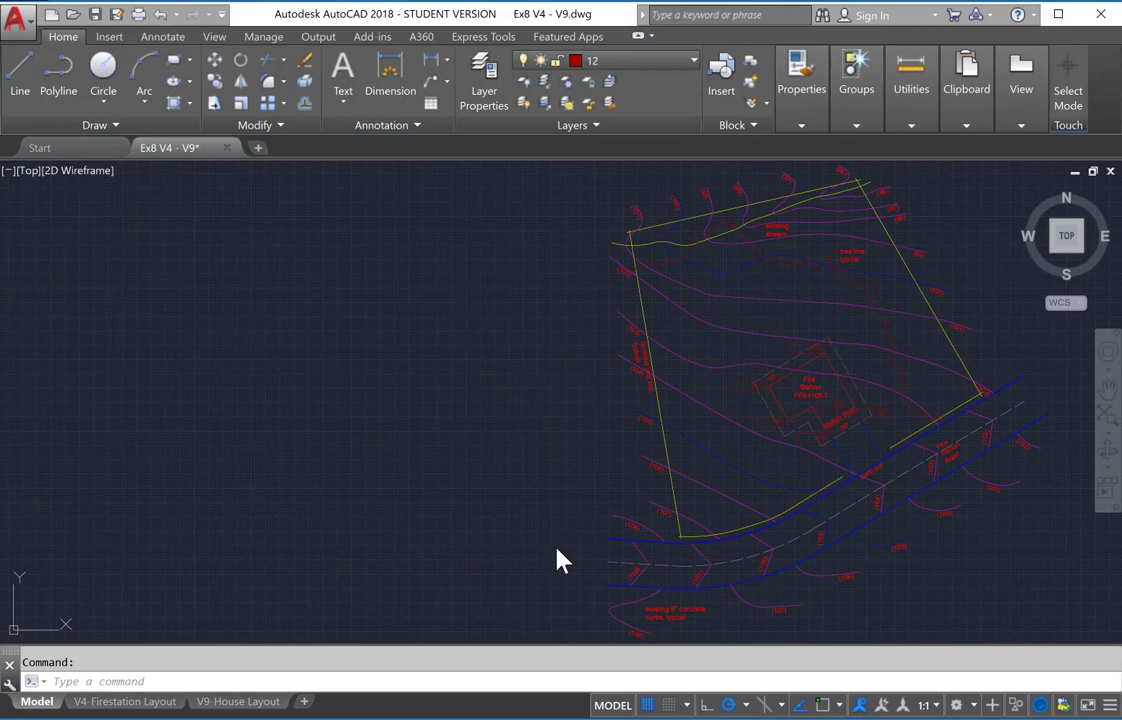
Check the lineweight settings of the drawing's layers and close the layer list
{"action": "left_click", "coordinate": [495, 95]}
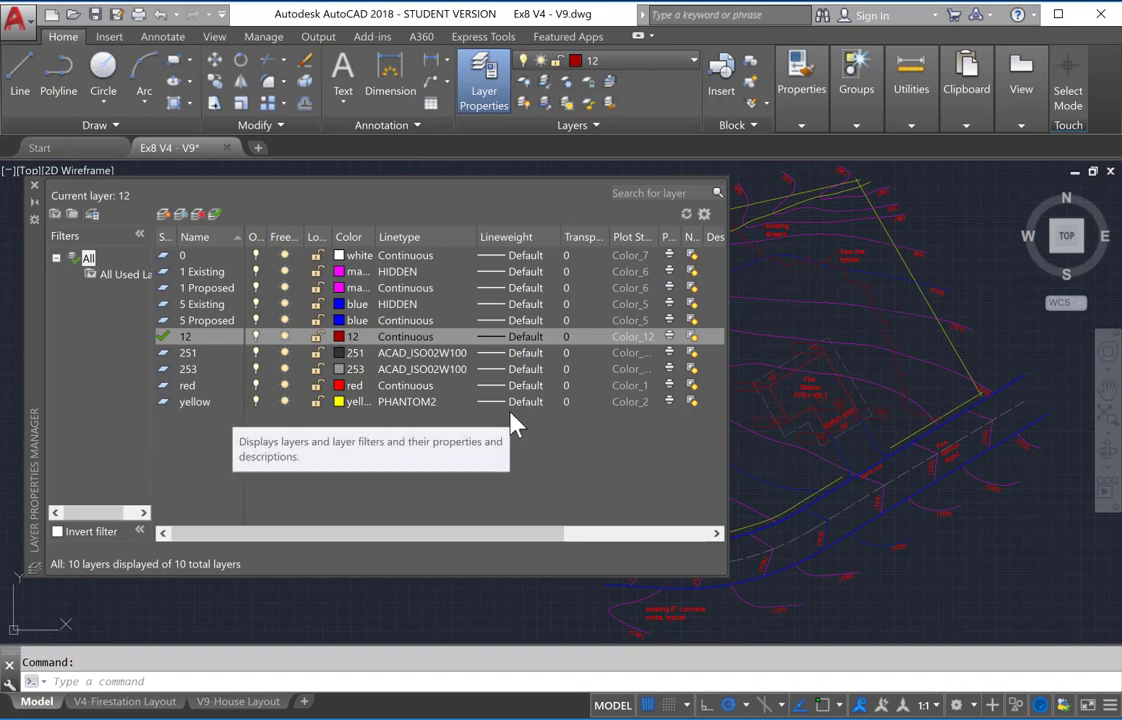
{"action": "left_click", "coordinate": [35, 187]}
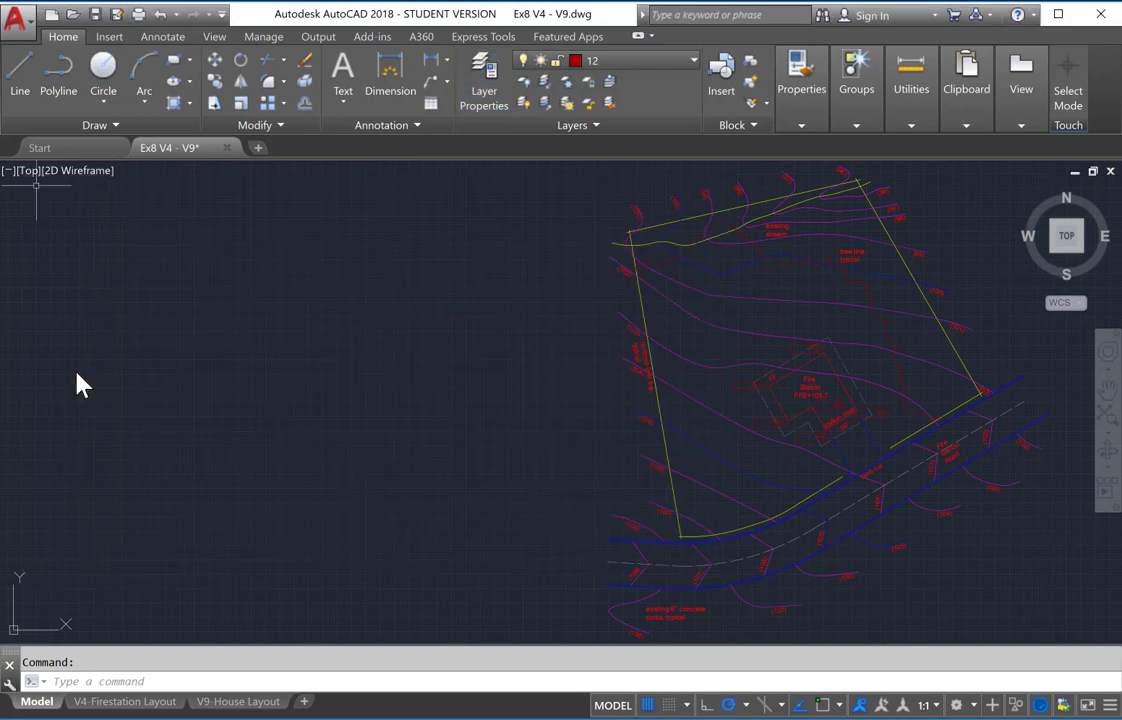
Open the plot settings for V4-Firestation Layout and check that Site Engineering.ctb is the plot style table
{"action": "left_click", "coordinate": [132, 703]}
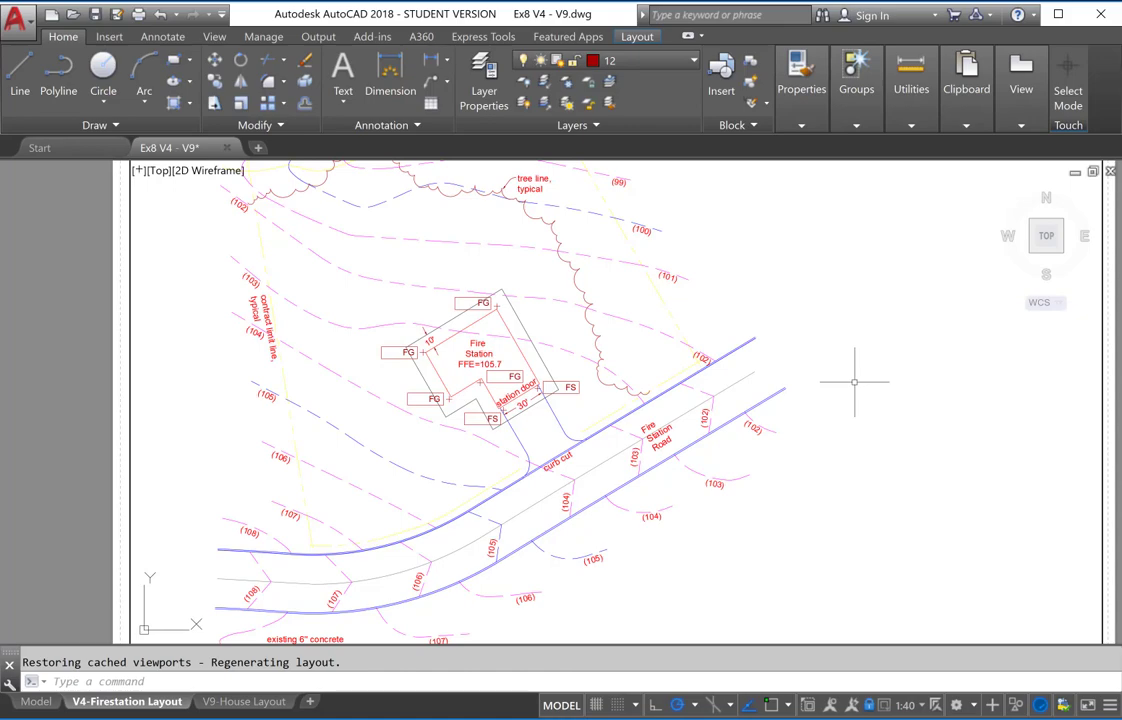
{"action": "type", "text": "plot"}
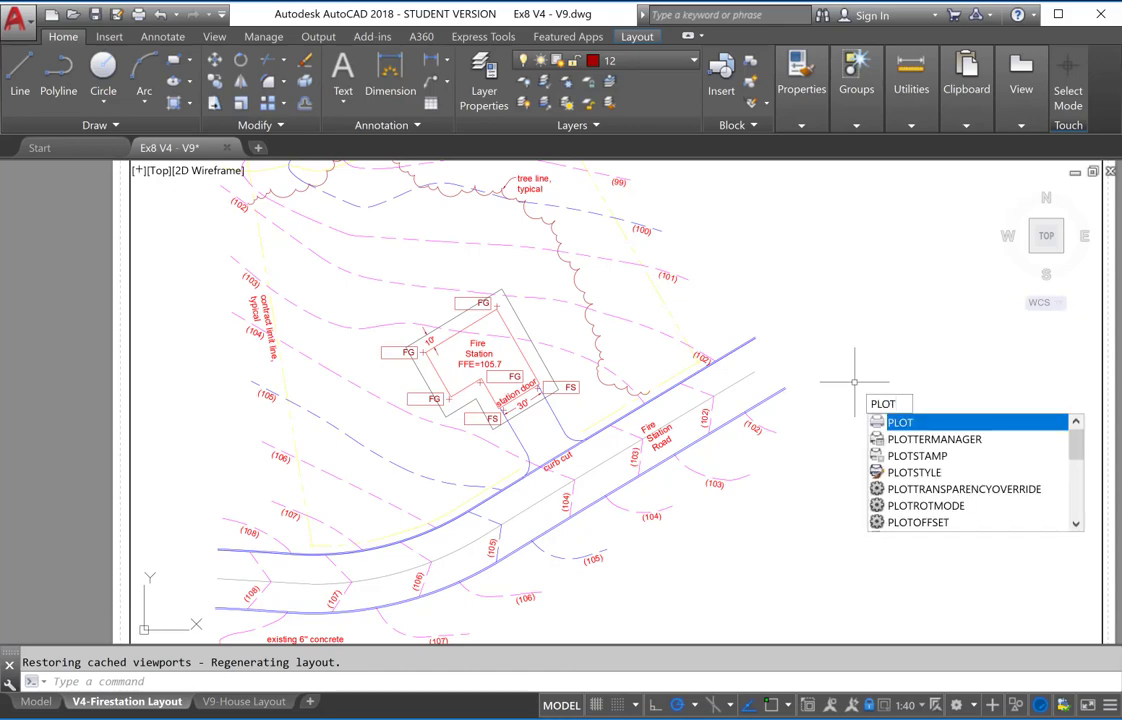
{"action": "key", "text": "Return"}
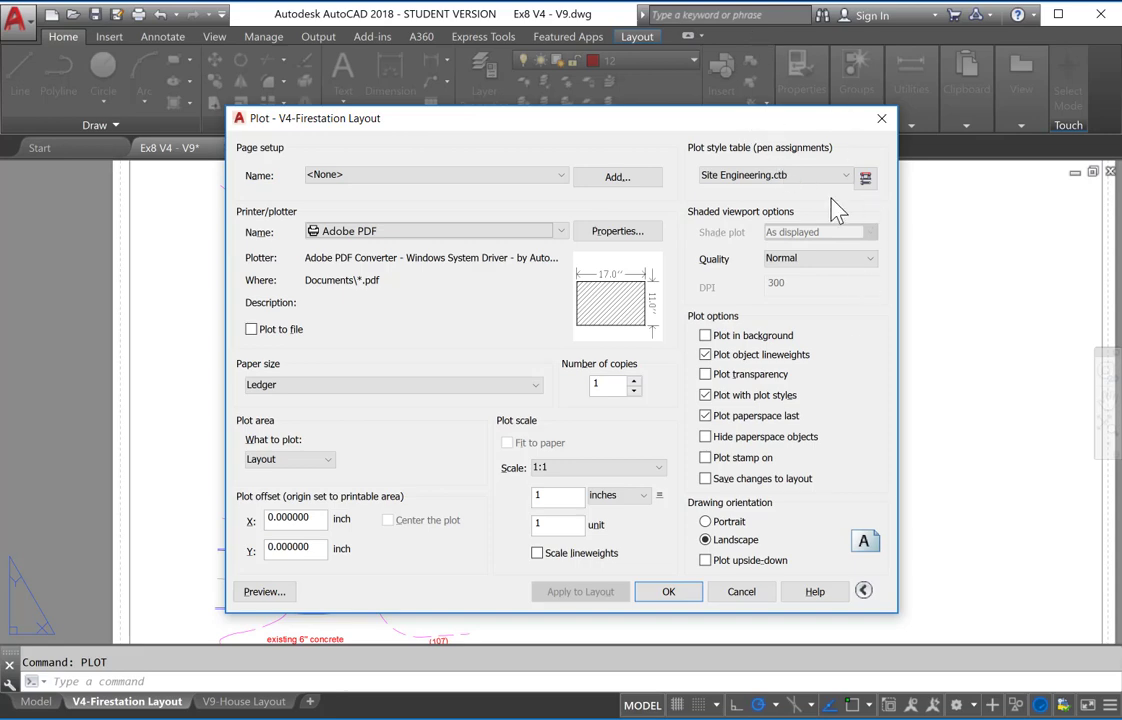
{"action": "left_click", "coordinate": [845, 175]}
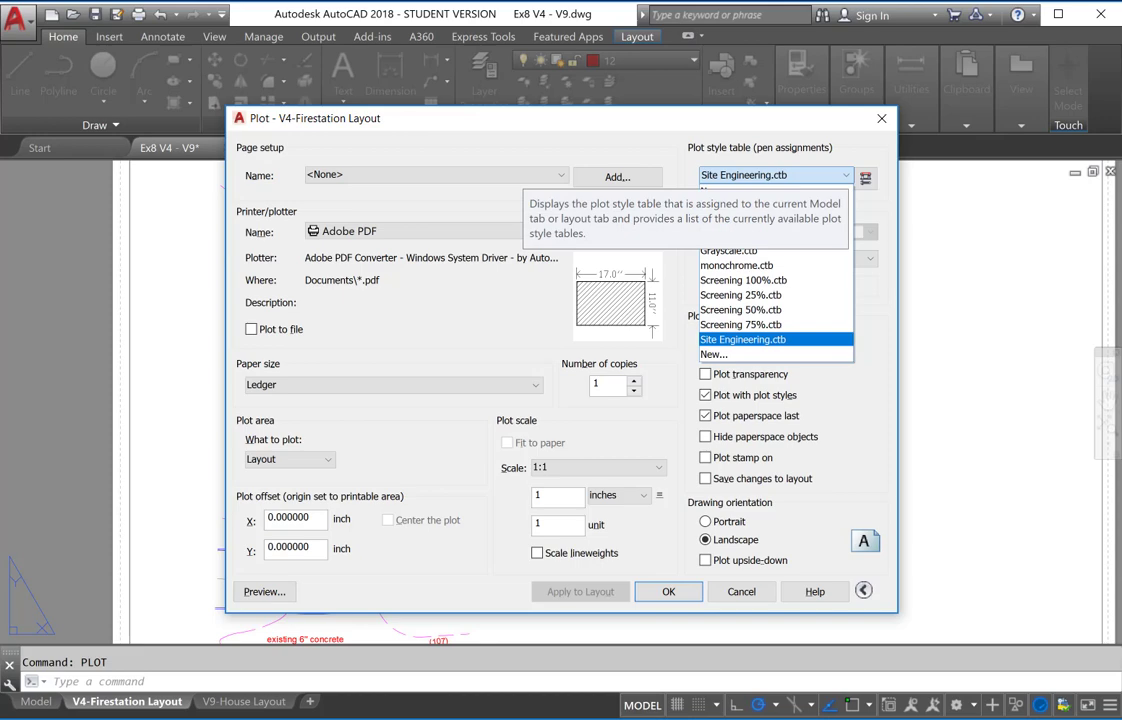
{"action": "left_click", "coordinate": [847, 176]}
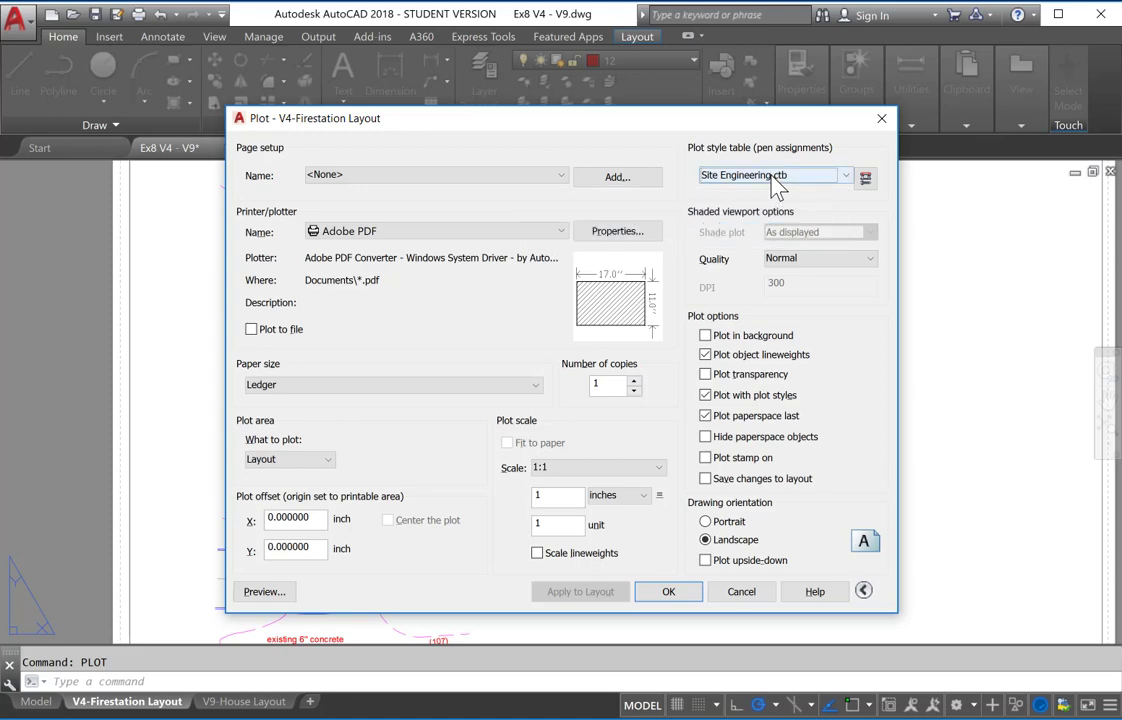
Preview the plot, examine the line thicknesses of the fire station, contours, stream, road and contract limit line, and leave the preview
{"action": "left_click", "coordinate": [263, 592]}
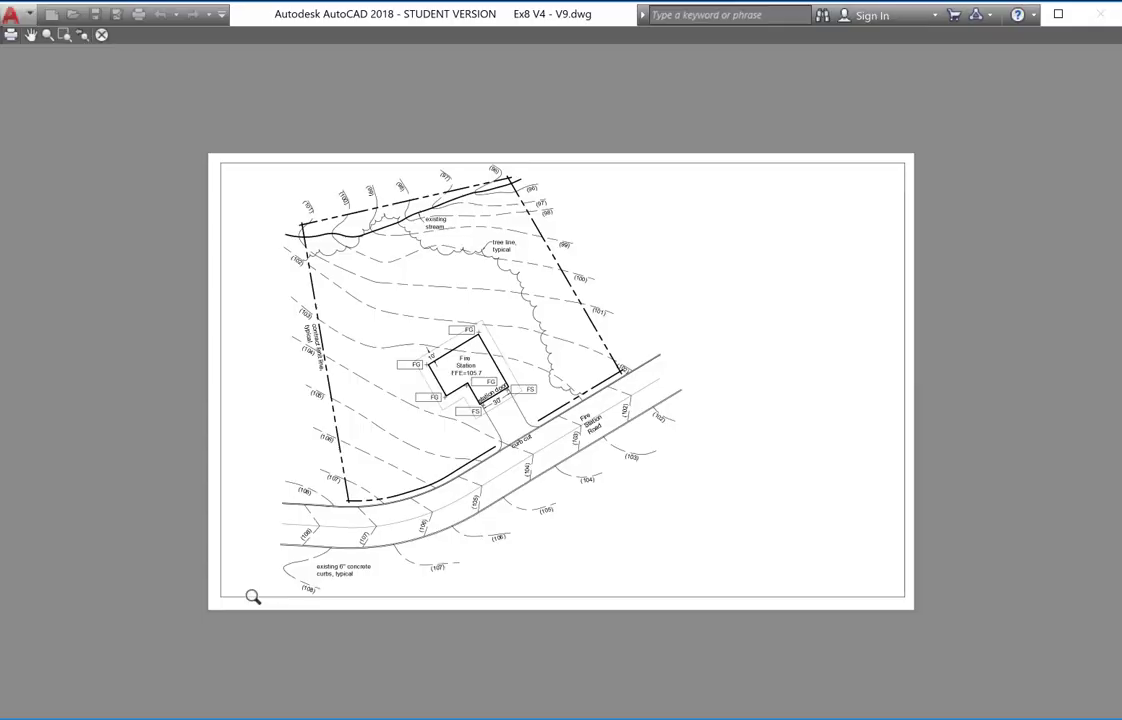
{"action": "scroll", "coordinate": [465, 390], "scroll_direction": "up", "scroll_amount": 2}
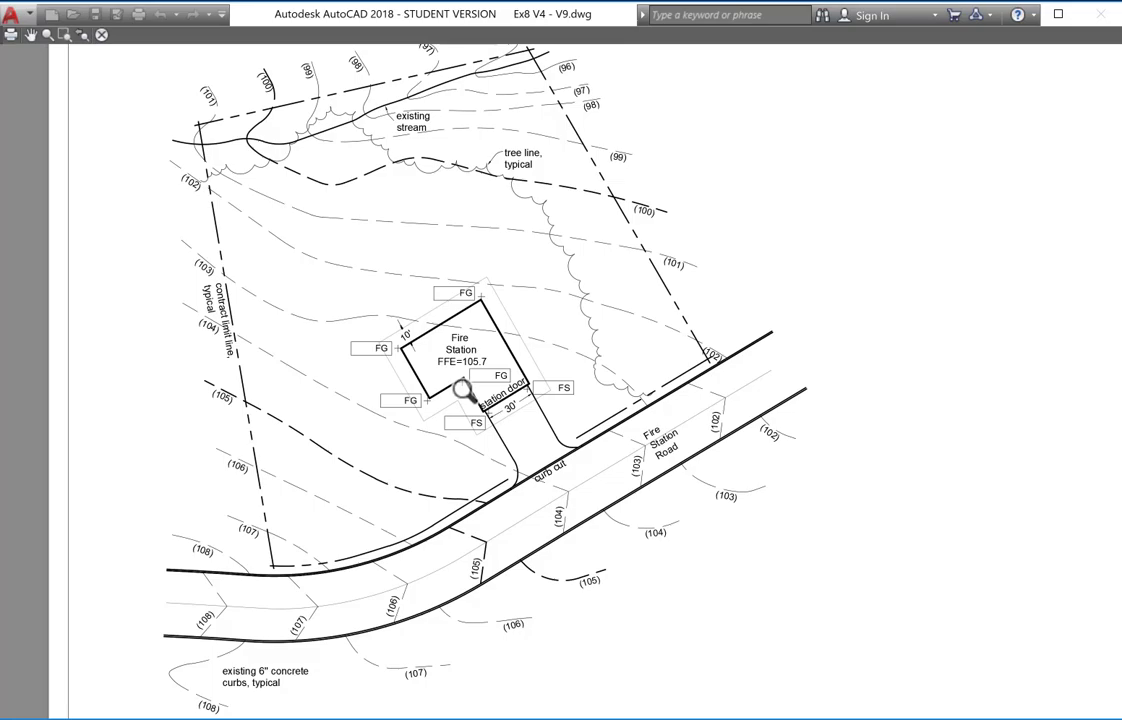
{"action": "scroll", "coordinate": [465, 390], "scroll_direction": "up", "scroll_amount": 3}
{"action": "scroll", "coordinate": [398, 332], "scroll_direction": "down", "scroll_amount": 2}
{"action": "scroll", "coordinate": [397, 329], "scroll_direction": "up", "scroll_amount": 1}
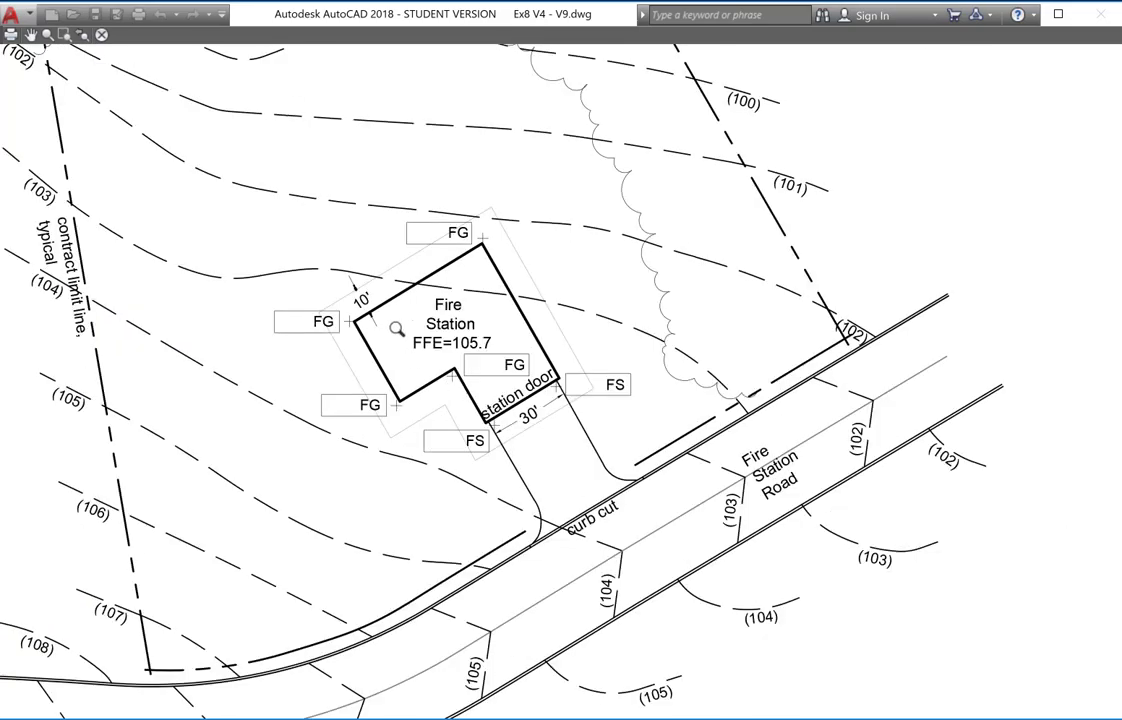
{"action": "scroll", "coordinate": [397, 329], "scroll_direction": "down", "scroll_amount": 1}
{"action": "mouse_move", "coordinate": [422, 342]}
{"action": "middle_mouse_down"}
{"action": "mouse_move", "coordinate": [791, 467]}
{"action": "mouse_move", "coordinate": [634, 371]}
{"action": "mouse_move", "coordinate": [620, 320]}
{"action": "mouse_move", "coordinate": [620, 443]}
{"action": "mouse_move", "coordinate": [742, 336]}
{"action": "middle_mouse_up"}
{"action": "scroll", "coordinate": [426, 345], "scroll_direction": "down", "scroll_amount": 1}
{"action": "scroll", "coordinate": [620, 320], "scroll_direction": "up", "scroll_amount": 1}
{"action": "scroll", "coordinate": [620, 320], "scroll_direction": "down", "scroll_amount": 1}
{"action": "scroll", "coordinate": [742, 336], "scroll_direction": "up", "scroll_amount": 1}
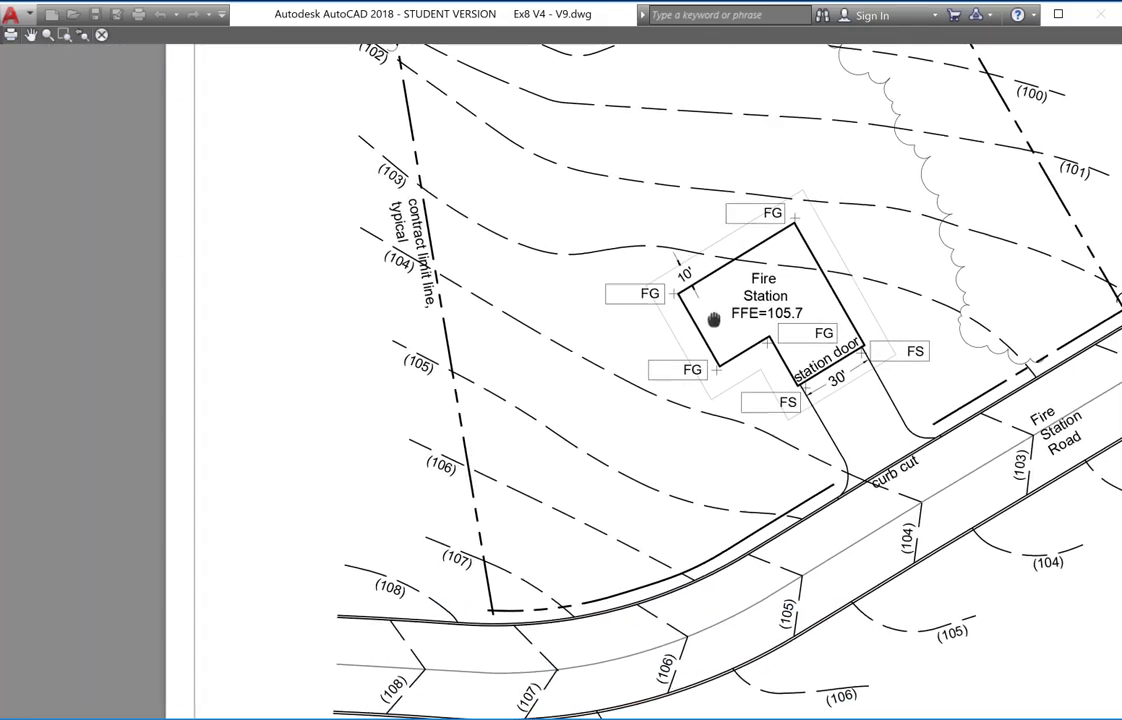
{"action": "mouse_move", "coordinate": [713, 319]}
{"action": "left_mouse_down"}
{"action": "mouse_move", "coordinate": [671, 348]}
{"action": "mouse_move", "coordinate": [686, 356]}
{"action": "mouse_move", "coordinate": [634, 388]}
{"action": "mouse_move", "coordinate": [627, 377]}
{"action": "left_mouse_up"}
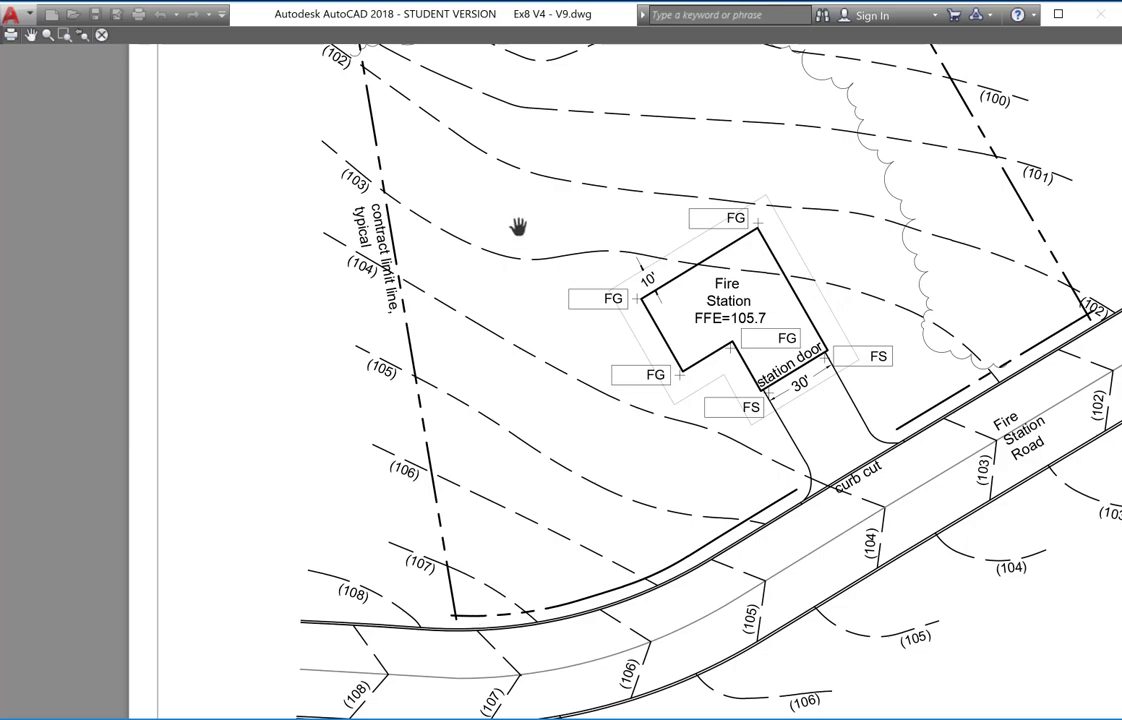
{"action": "mouse_move", "coordinate": [513, 125]}
{"action": "left_mouse_down"}
{"action": "mouse_move", "coordinate": [538, 513]}
{"action": "mouse_move", "coordinate": [450, 445]}
{"action": "left_mouse_up"}
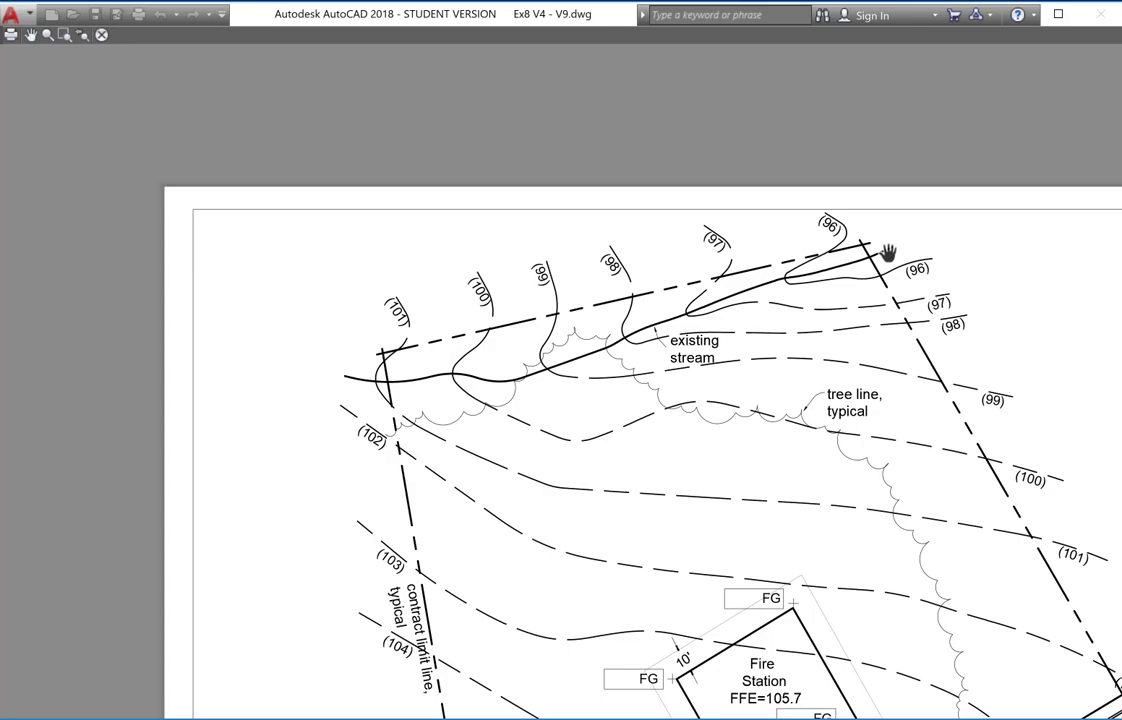
{"action": "mouse_move", "coordinate": [724, 493]}
{"action": "left_mouse_down"}
{"action": "mouse_move", "coordinate": [601, 255]}
{"action": "mouse_move", "coordinate": [583, 245]}
{"action": "left_mouse_up"}
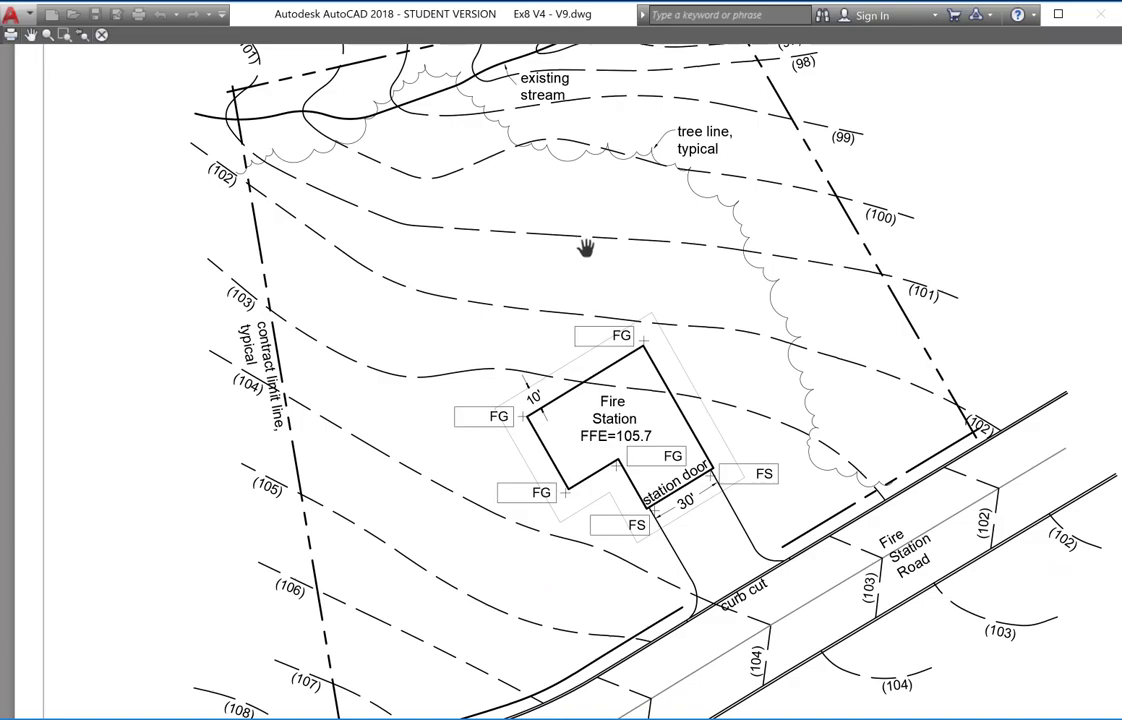
{"action": "key", "text": "Escape"}
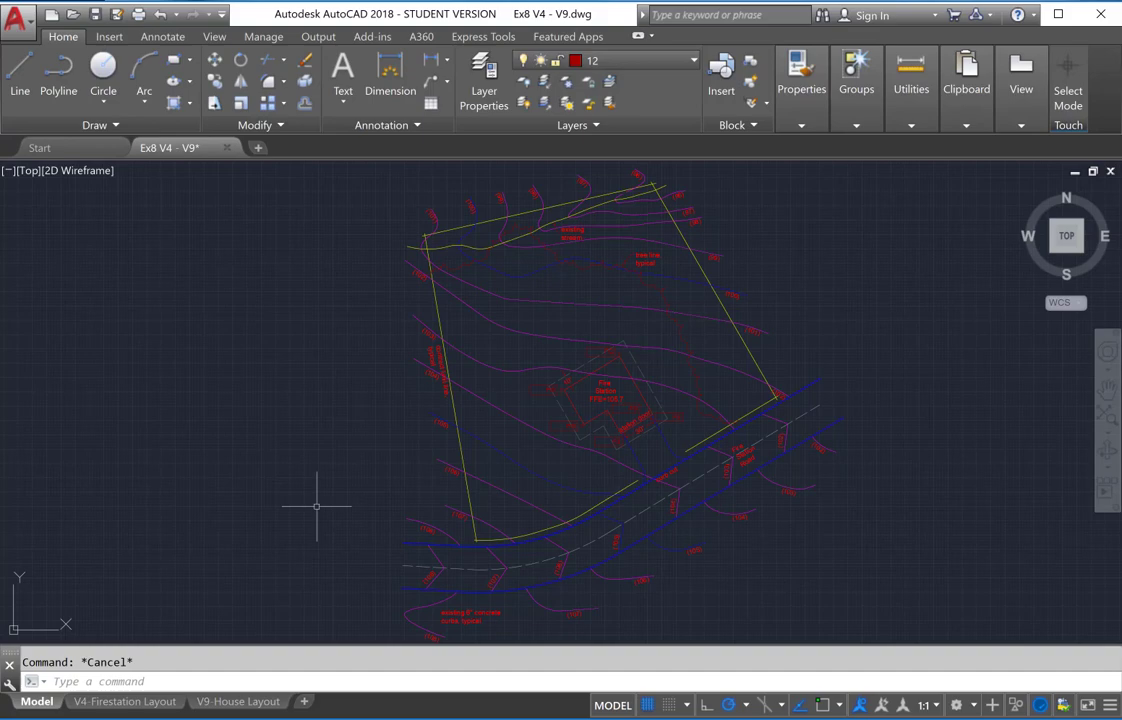
Use PEDIT with the Multiple option on the whole site plan, declining conversion to polylines, and turn linetype generation ON
{"action": "type", "text": "p"}
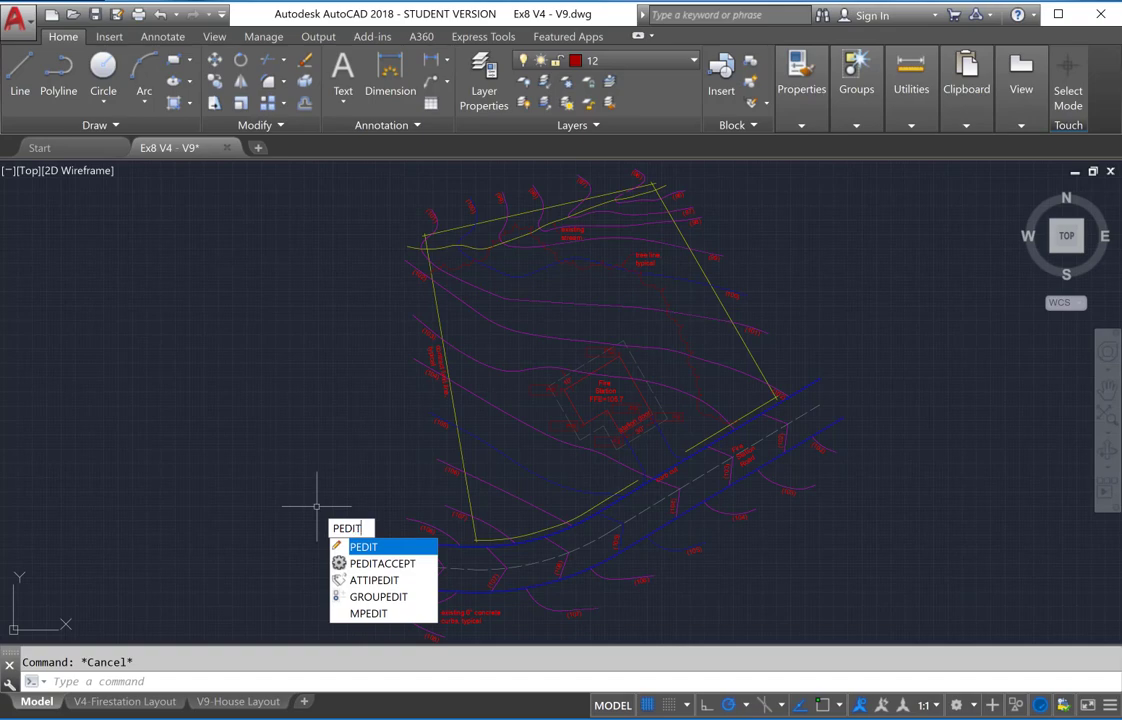
{"action": "key", "text": "Return"}
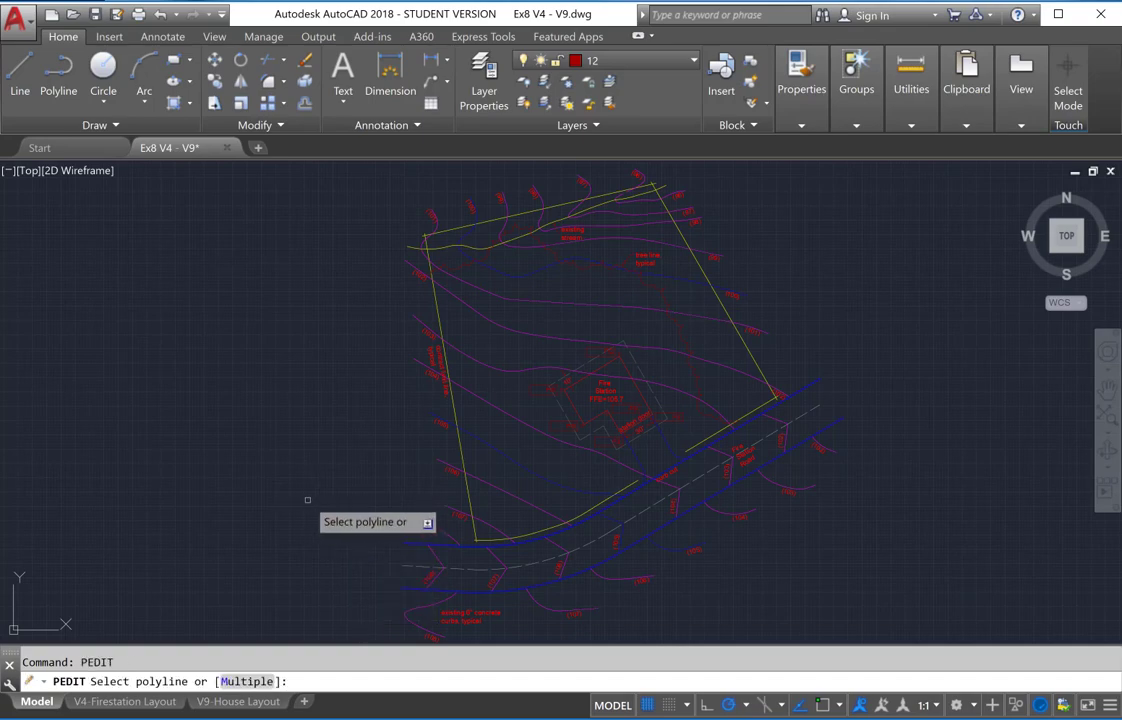
{"action": "type", "text": "m"}
{"action": "key", "text": "Return"}
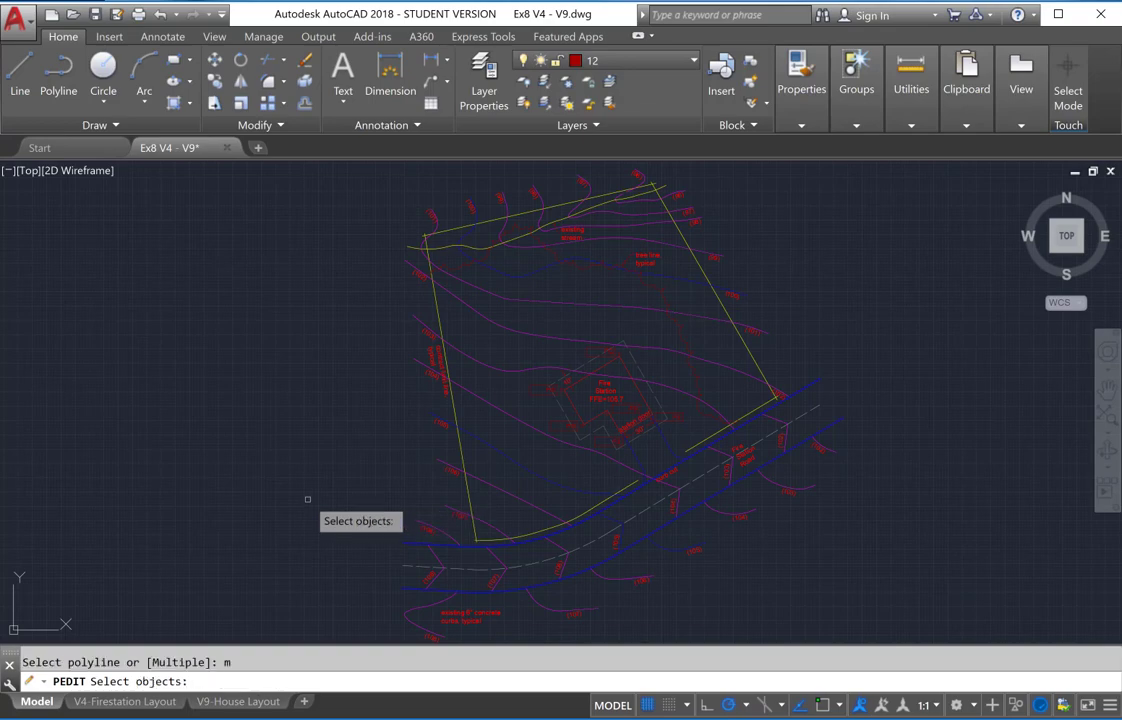
{"action": "left_click", "coordinate": [357, 184]}
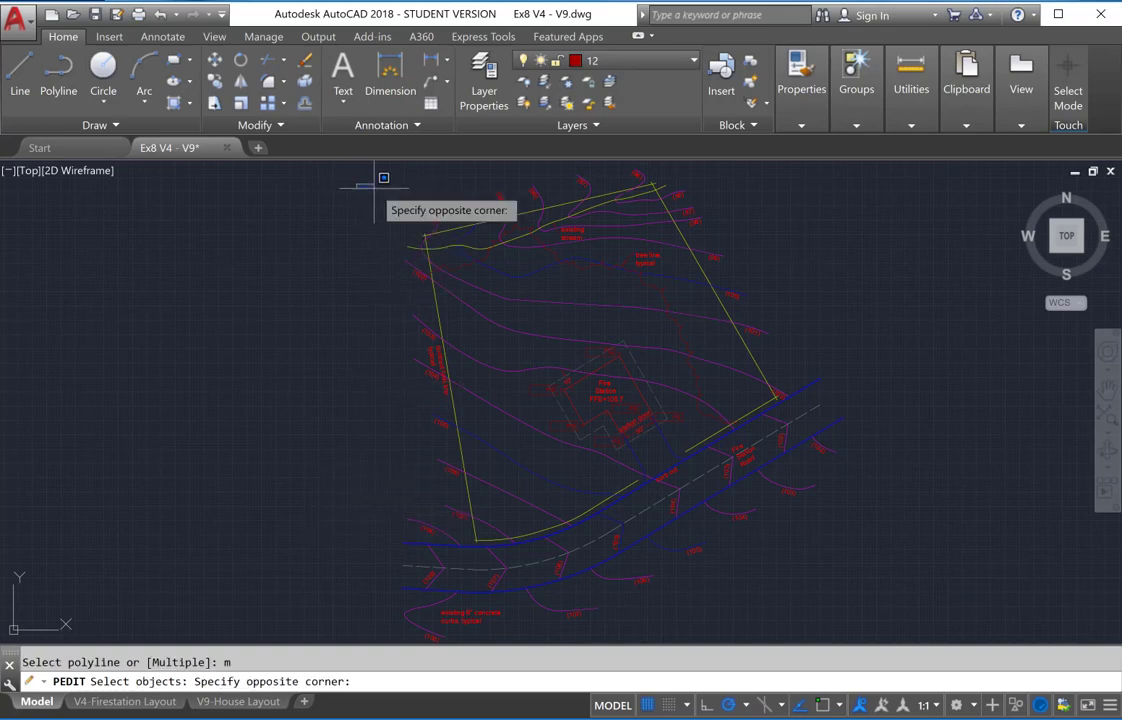
{"action": "left_click", "coordinate": [890, 609]}
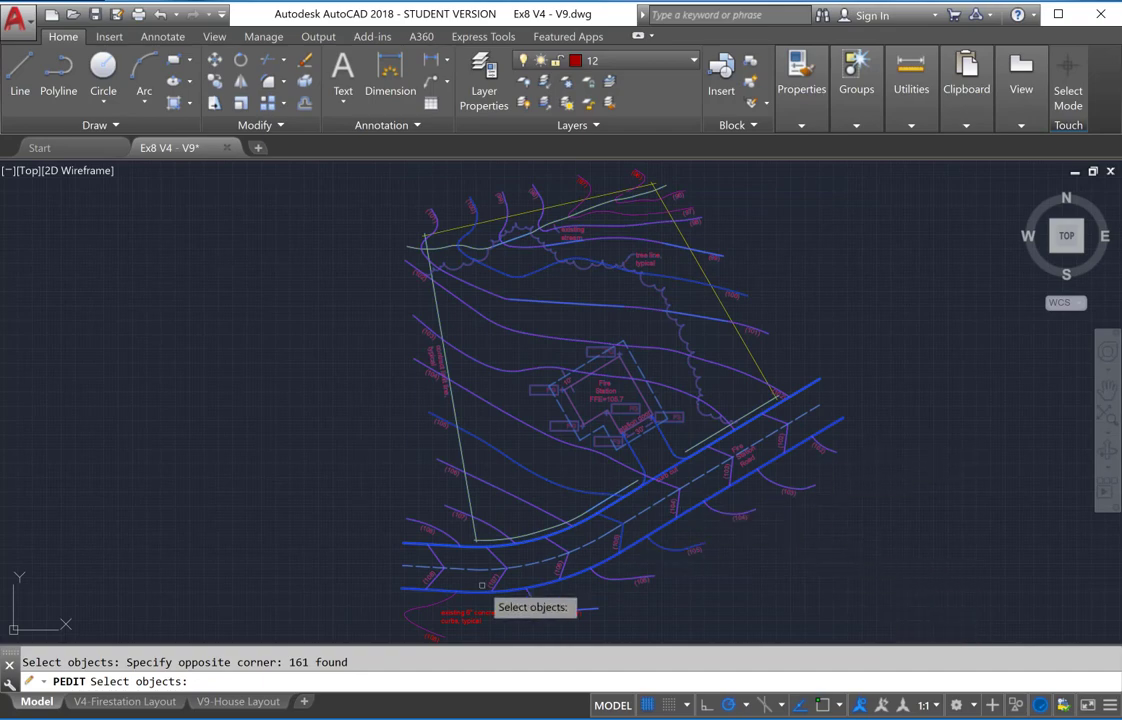
{"action": "key", "text": "Return"}
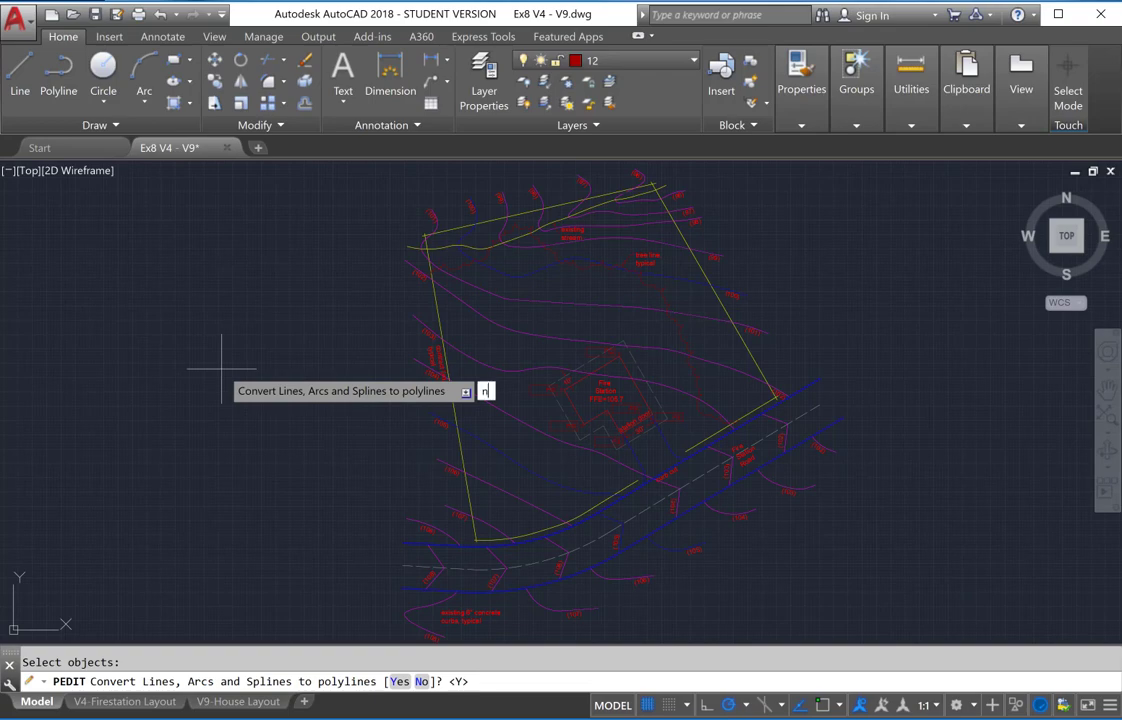
{"action": "key", "text": "Return"}
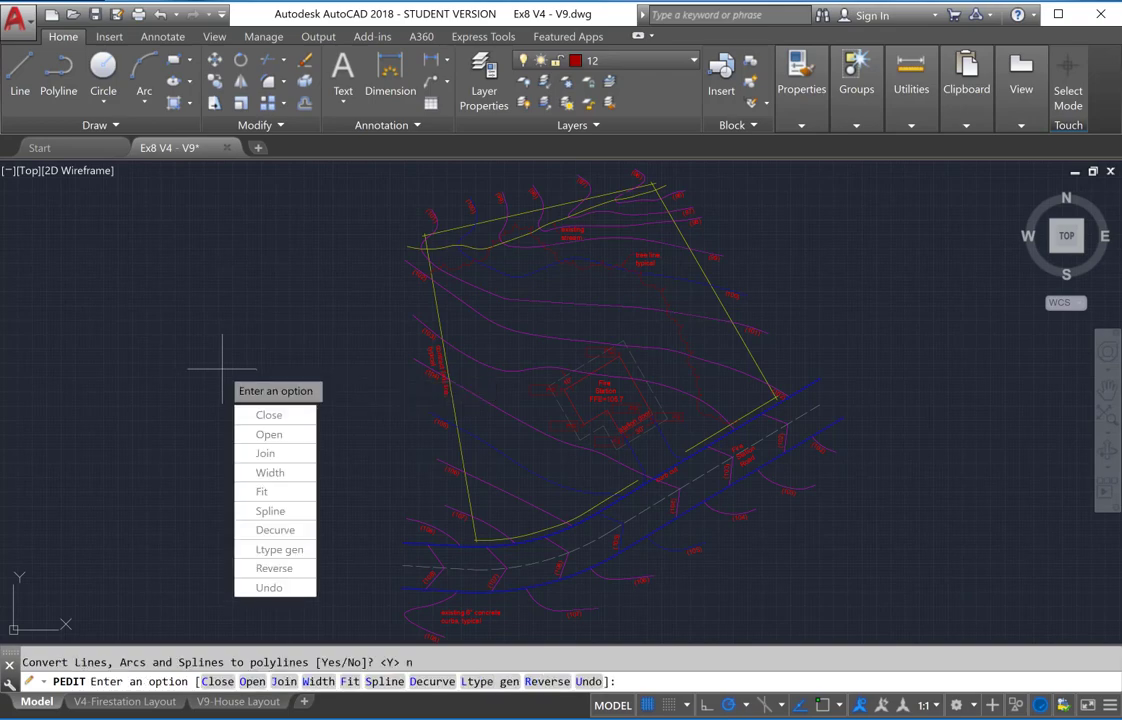
{"action": "left_click", "coordinate": [280, 549]}
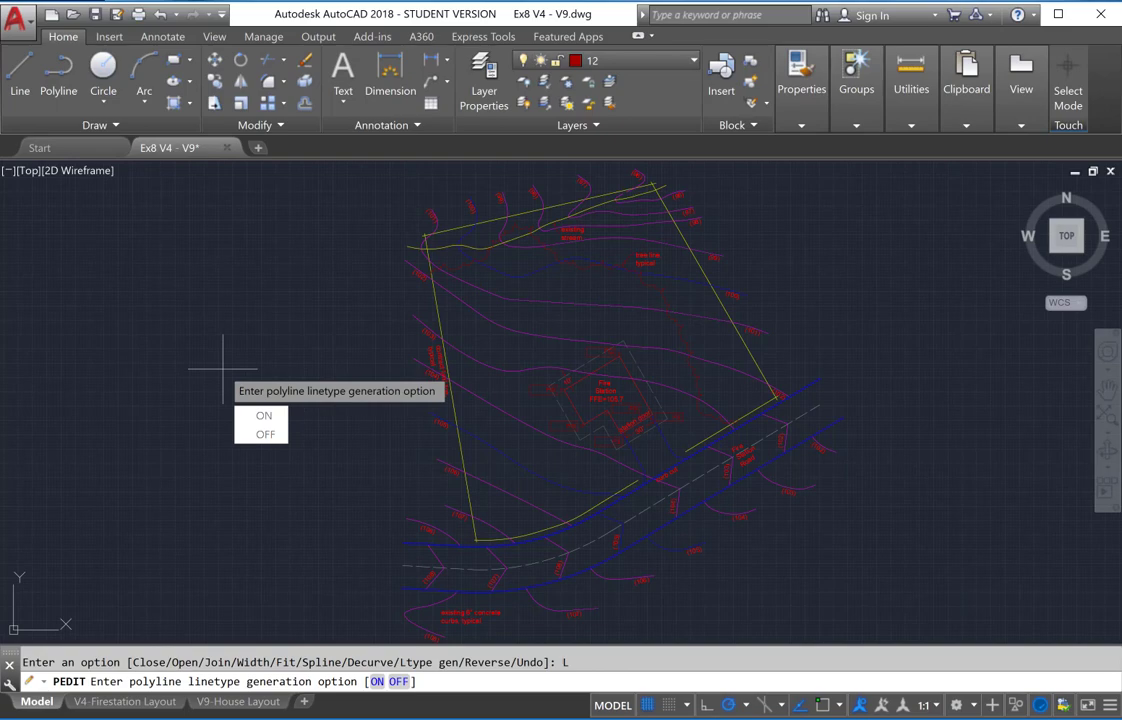
{"action": "left_click", "coordinate": [260, 422]}
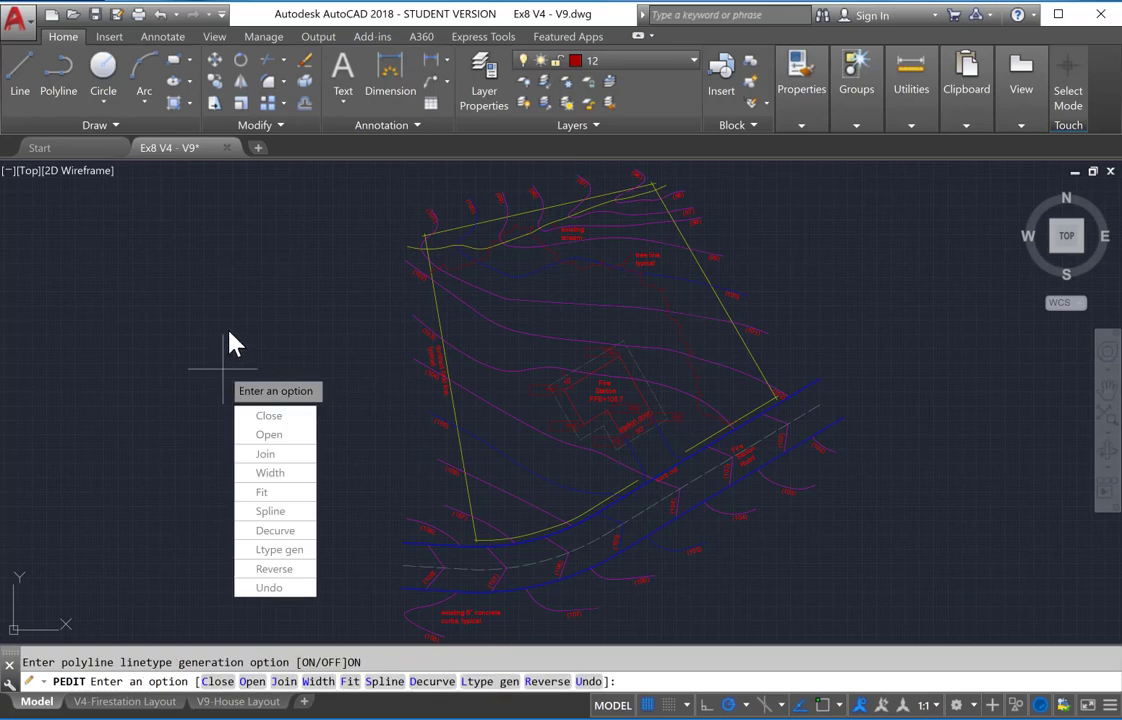
{"action": "key", "text": "Return"}
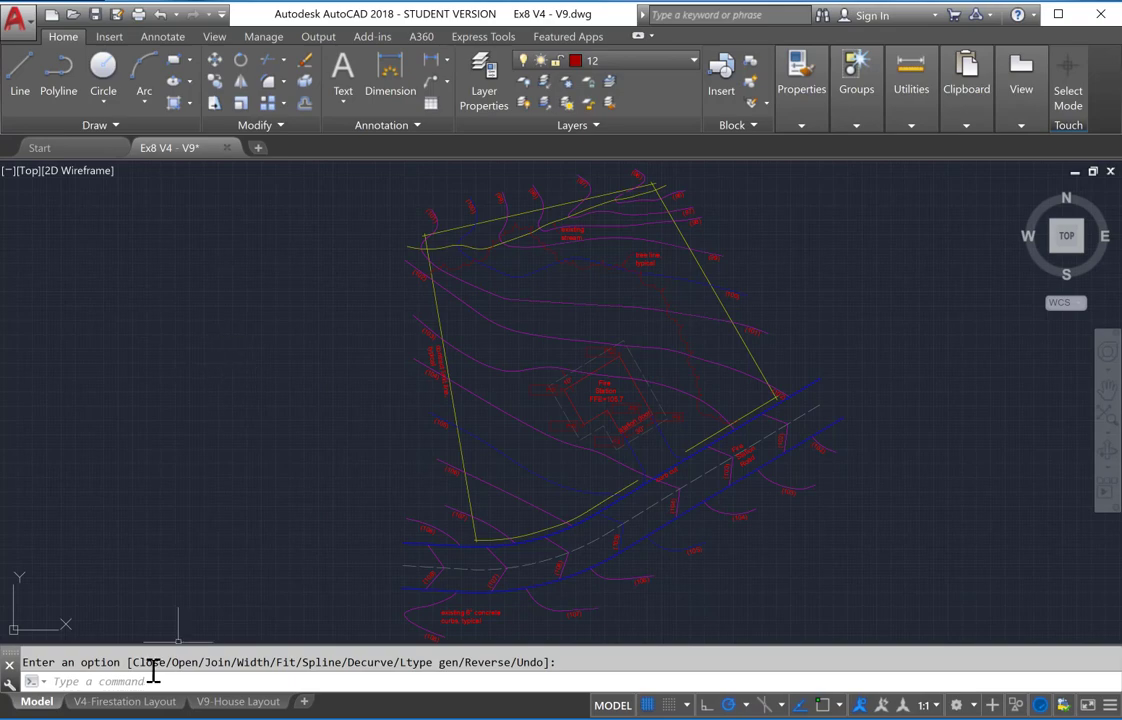
{"action": "key", "text": "Return"}
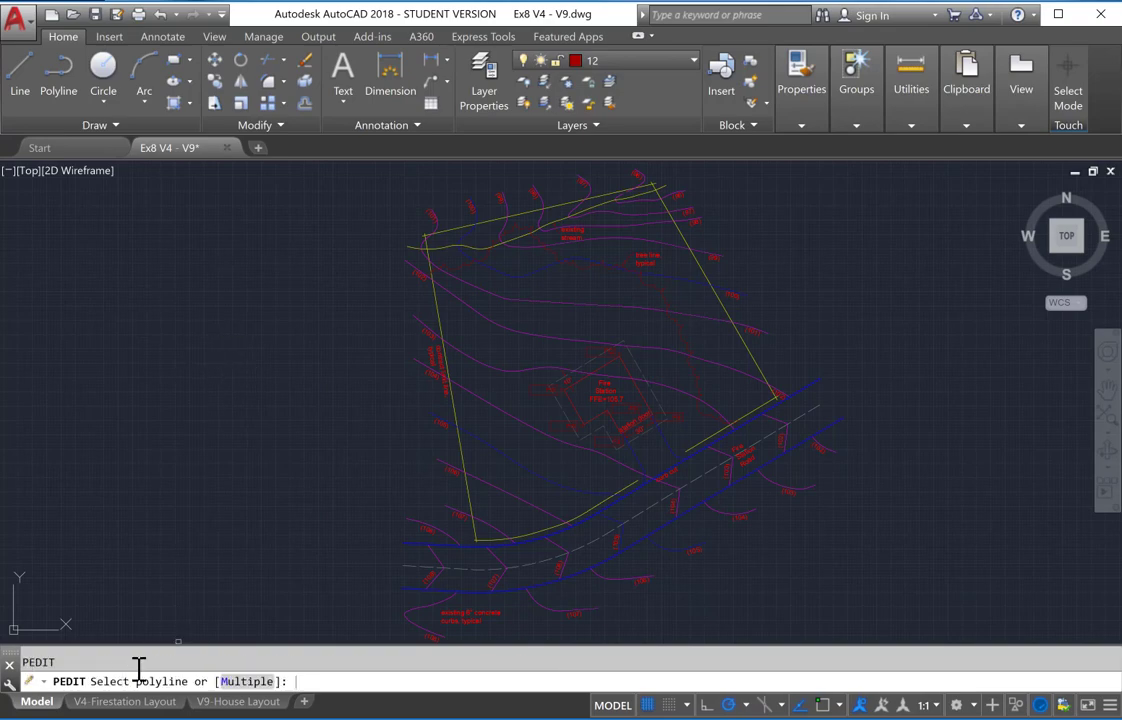
{"action": "key", "text": "Escape"}
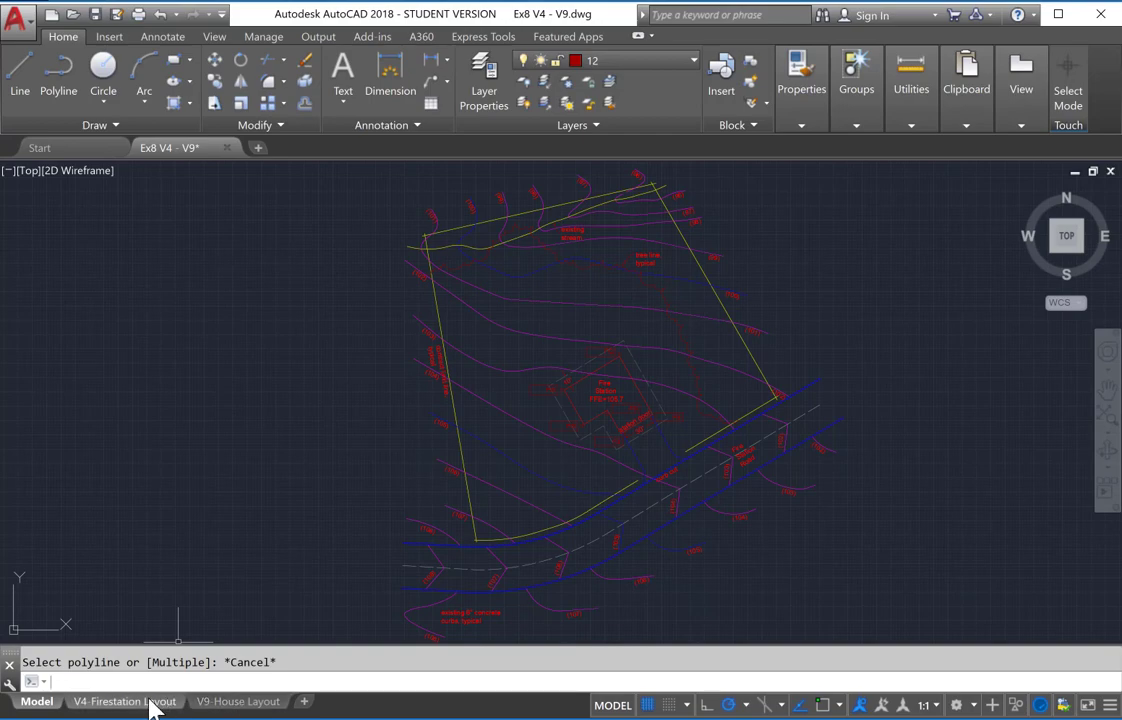
Preview the plot of V4-Firestation Layout and examine the linetypes of the contours, stream and contract limit line up close
{"action": "left_click", "coordinate": [150, 704]}
{"action": "left_click", "coordinate": [110, 701]}
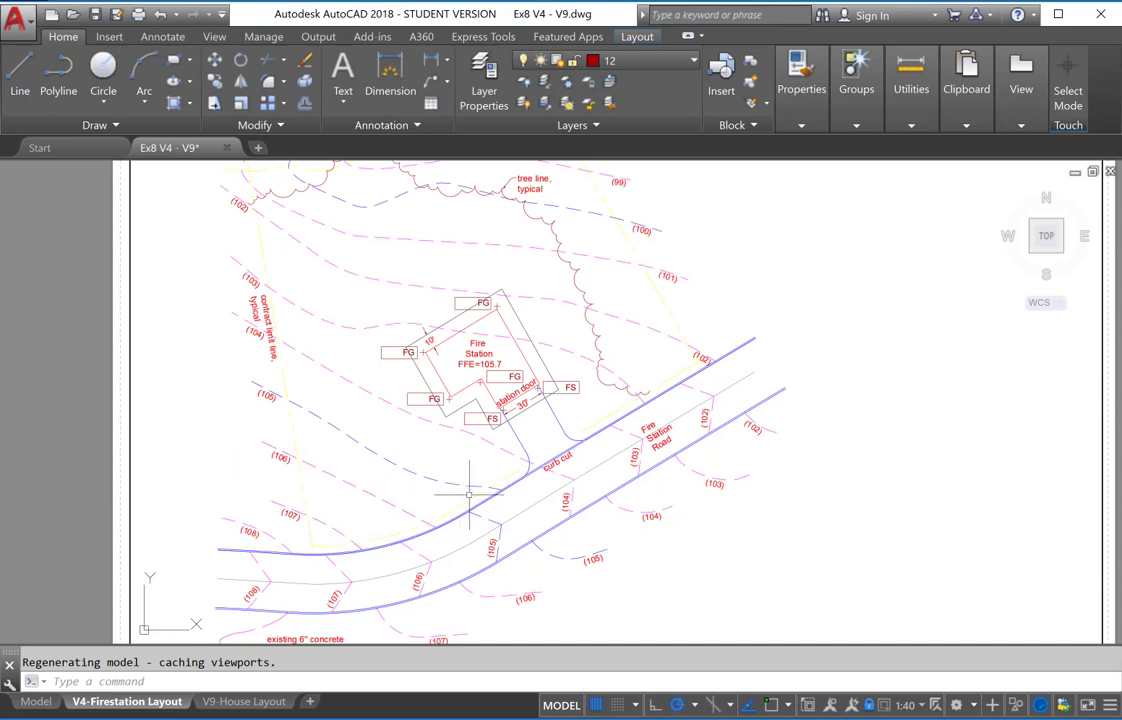
{"action": "type", "text": "plot"}
{"action": "key", "text": "Return"}
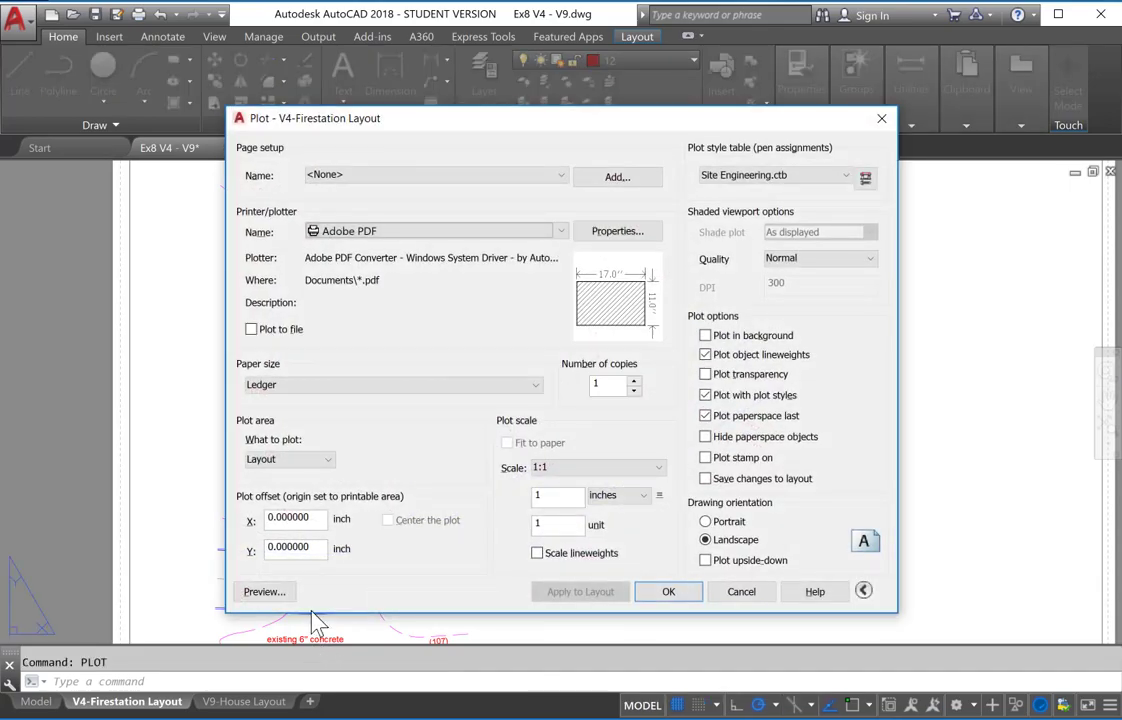
{"action": "left_click", "coordinate": [263, 593]}
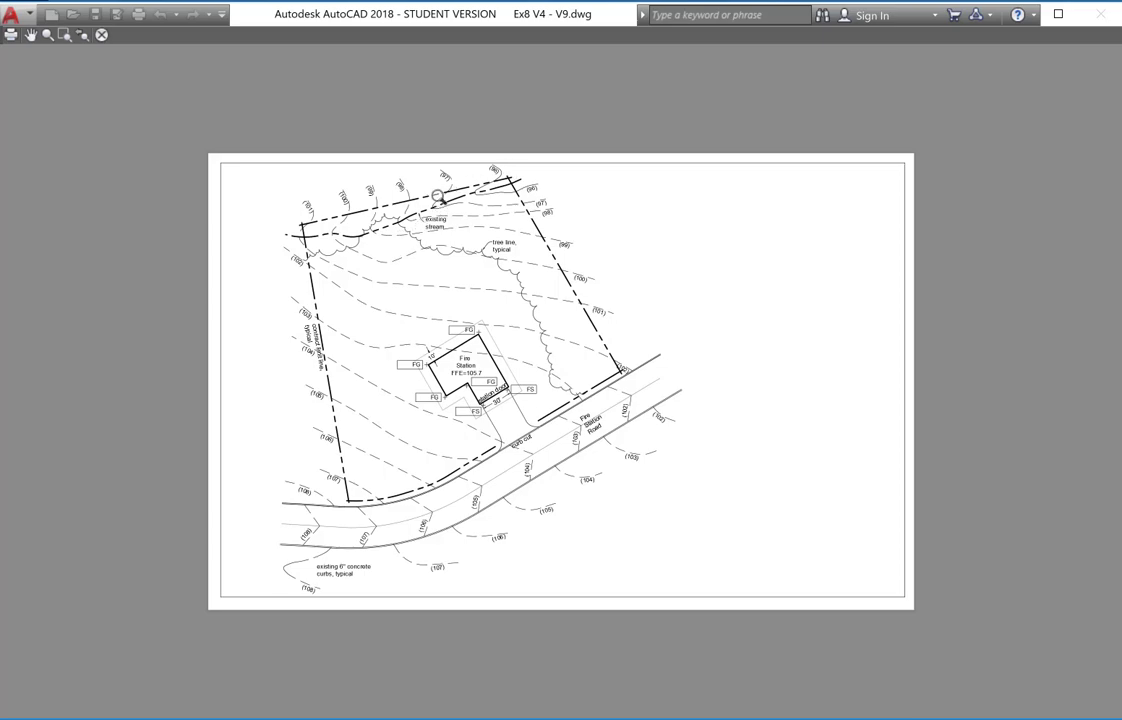
{"action": "scroll", "coordinate": [446, 329], "scroll_direction": "up", "scroll_amount": 4}
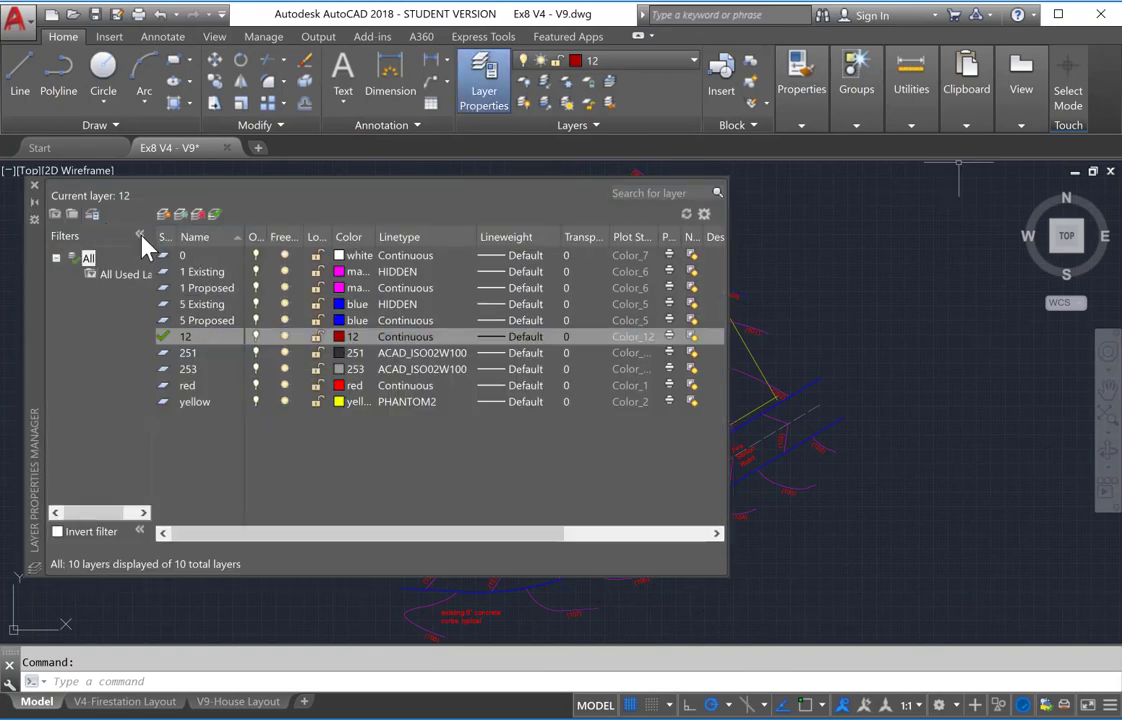
Create a new layer named Cut and set its color to index 10
{"action": "left_click", "coordinate": [163, 215]}
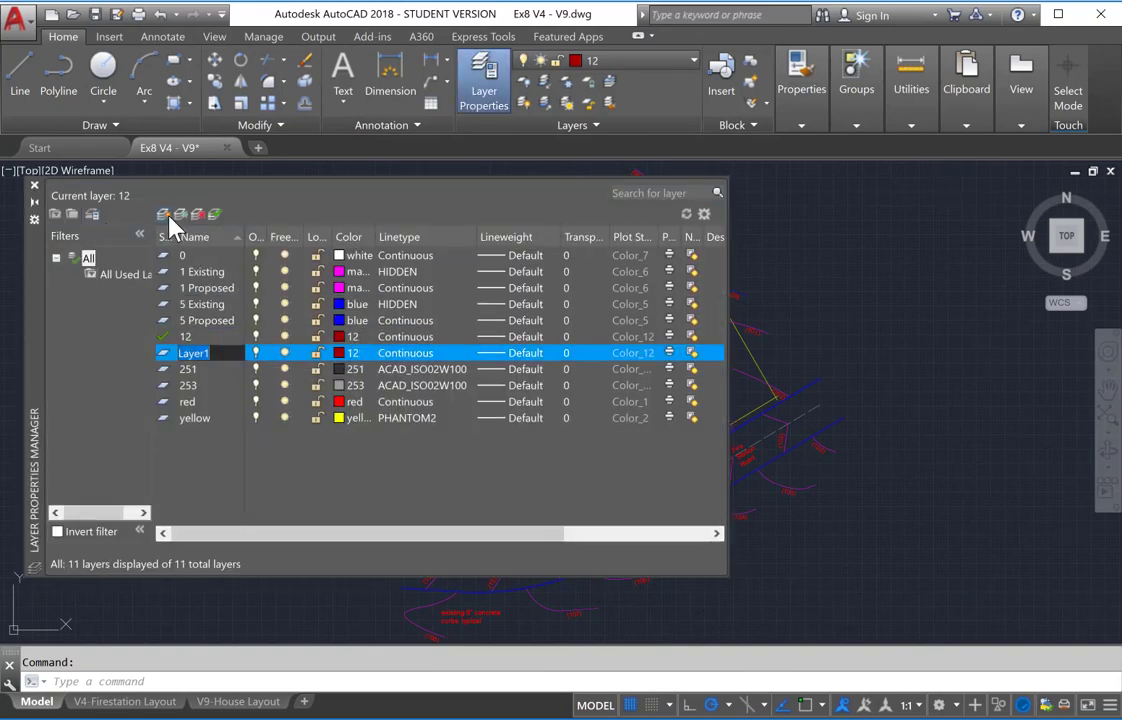
{"action": "type", "text": "Cut"}
{"action": "key", "text": "Return"}
{"action": "left_click", "coordinate": [343, 353]}
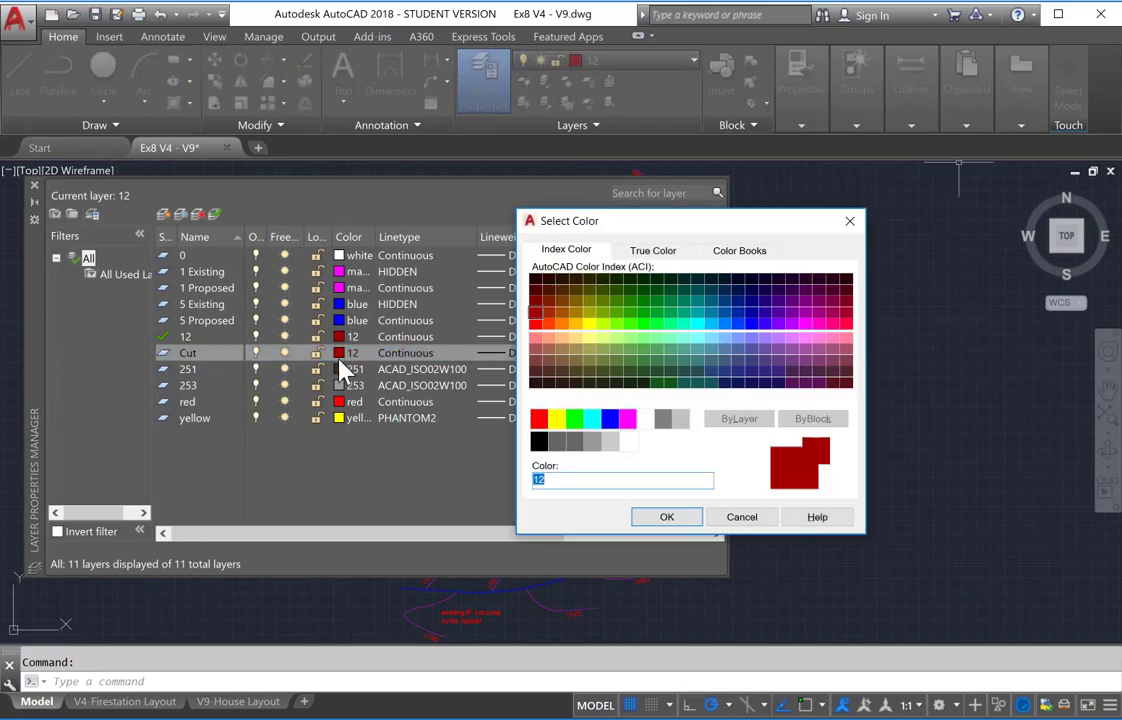
{"action": "left_click", "coordinate": [535, 325]}
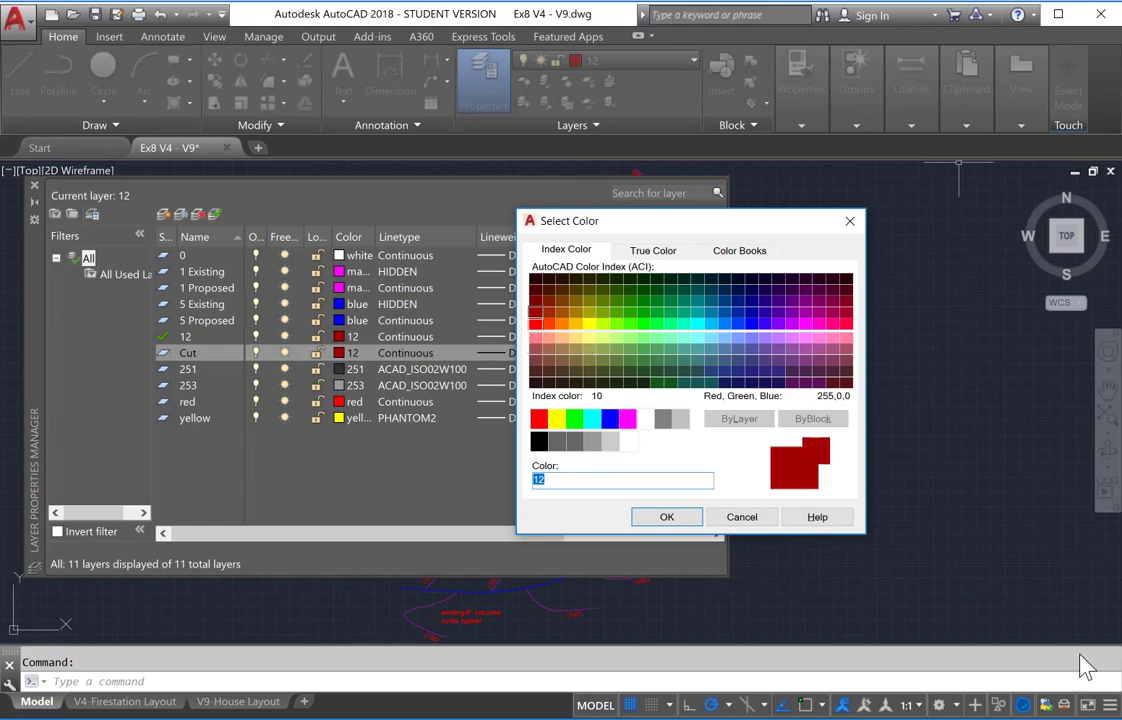
{"action": "left_click", "coordinate": [662, 520]}
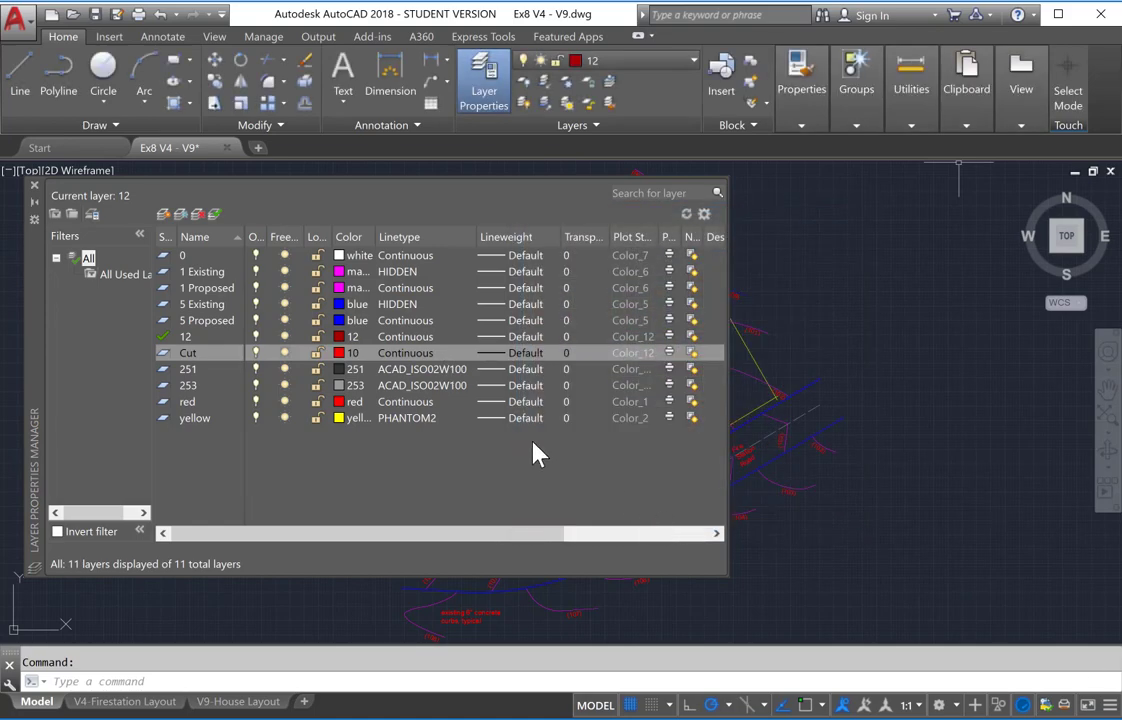
Create a new layer named Fill and set its color to index 150
{"action": "left_click", "coordinate": [164, 215]}
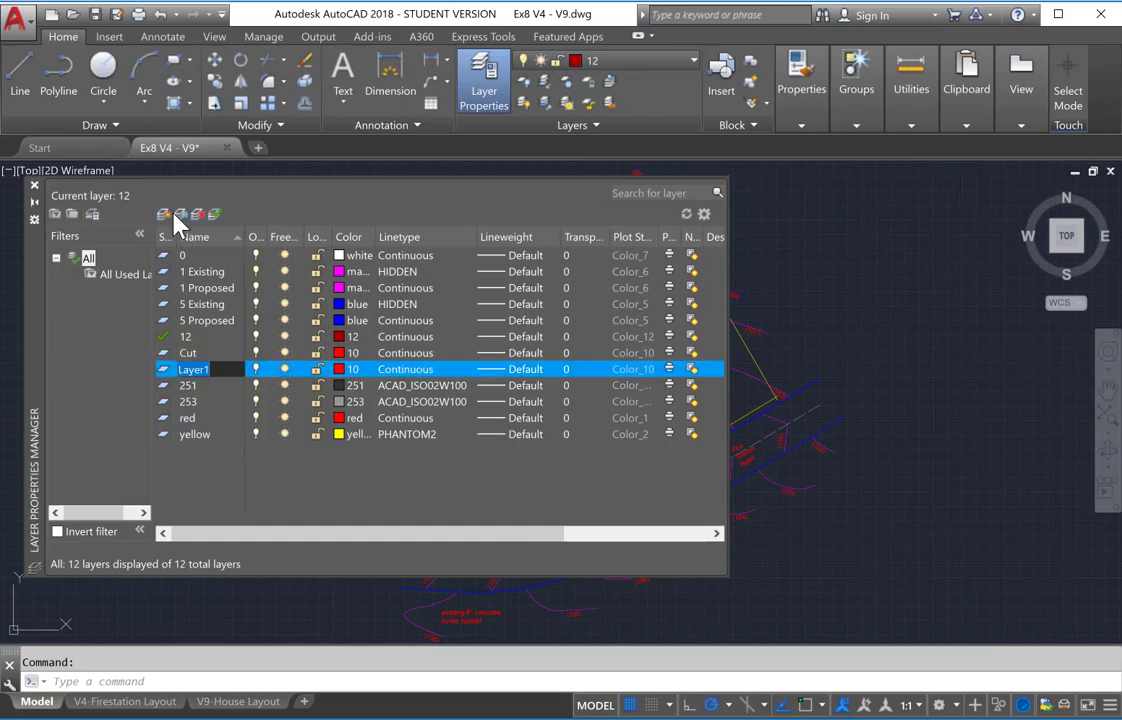
{"action": "type", "text": "Fill"}
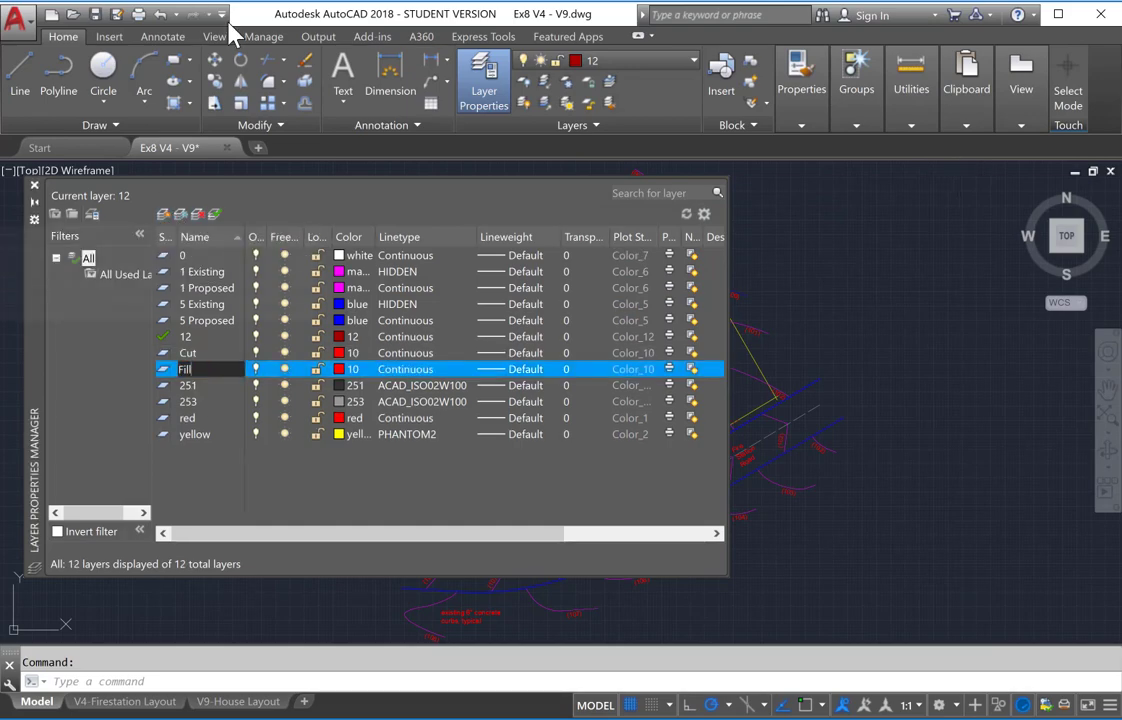
{"action": "key", "text": "Return"}
{"action": "left_click", "coordinate": [349, 369]}
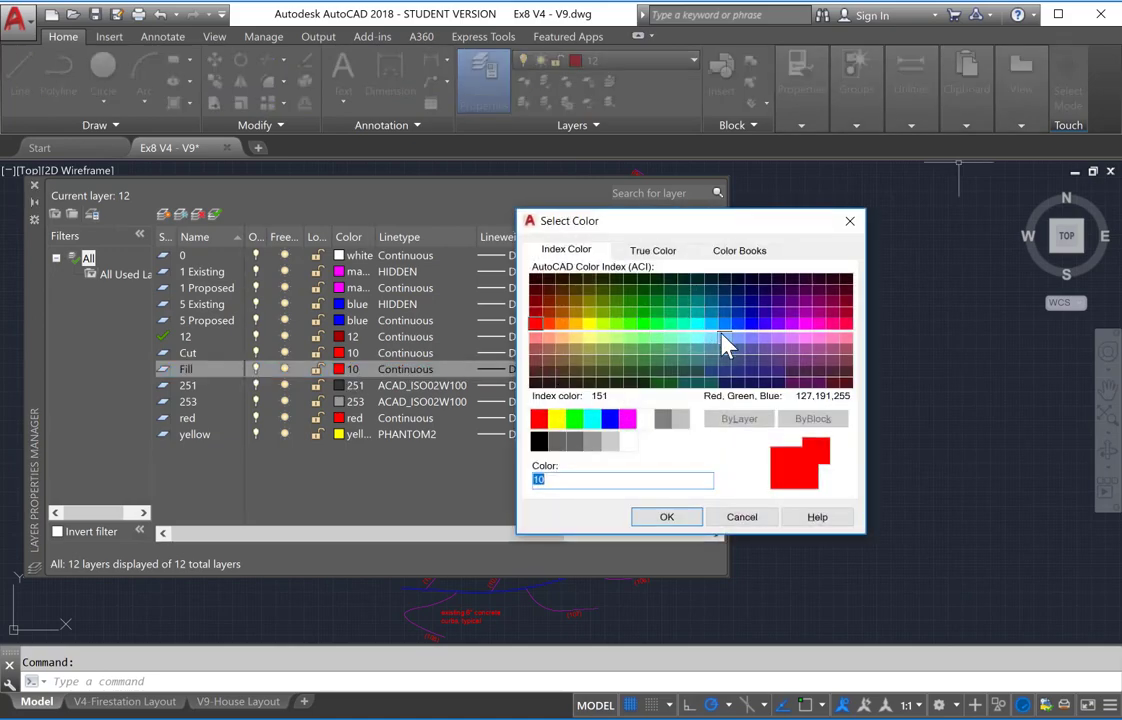
{"action": "left_click", "coordinate": [724, 322]}
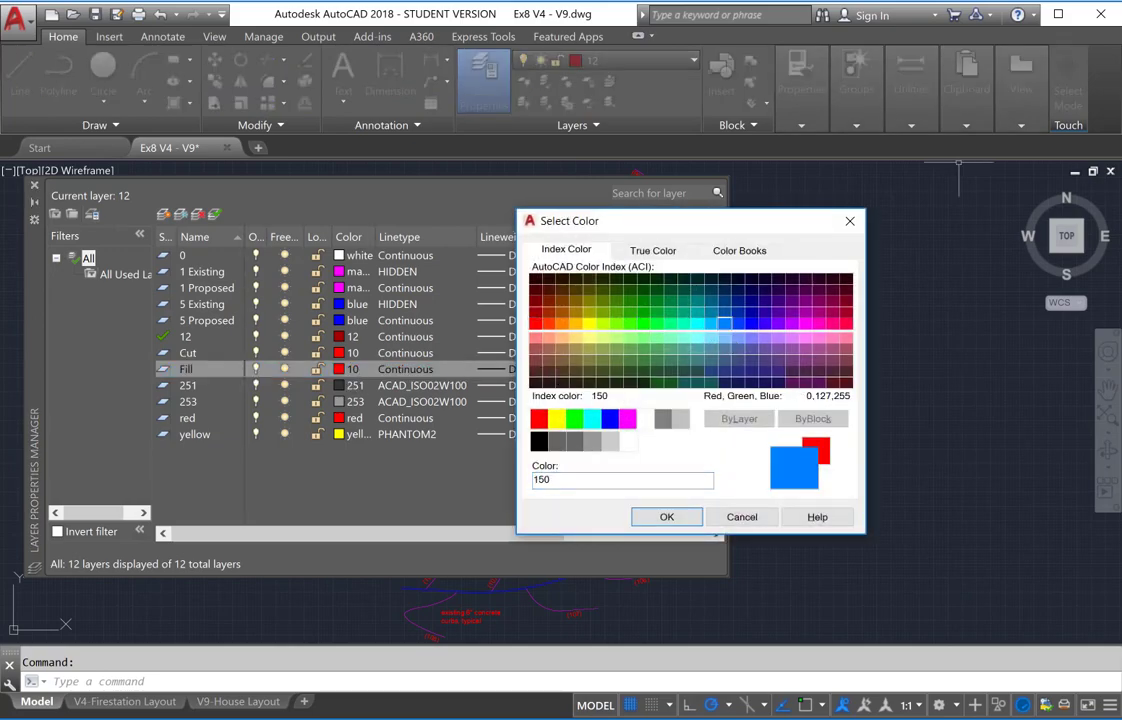
{"action": "left_click", "coordinate": [665, 517]}
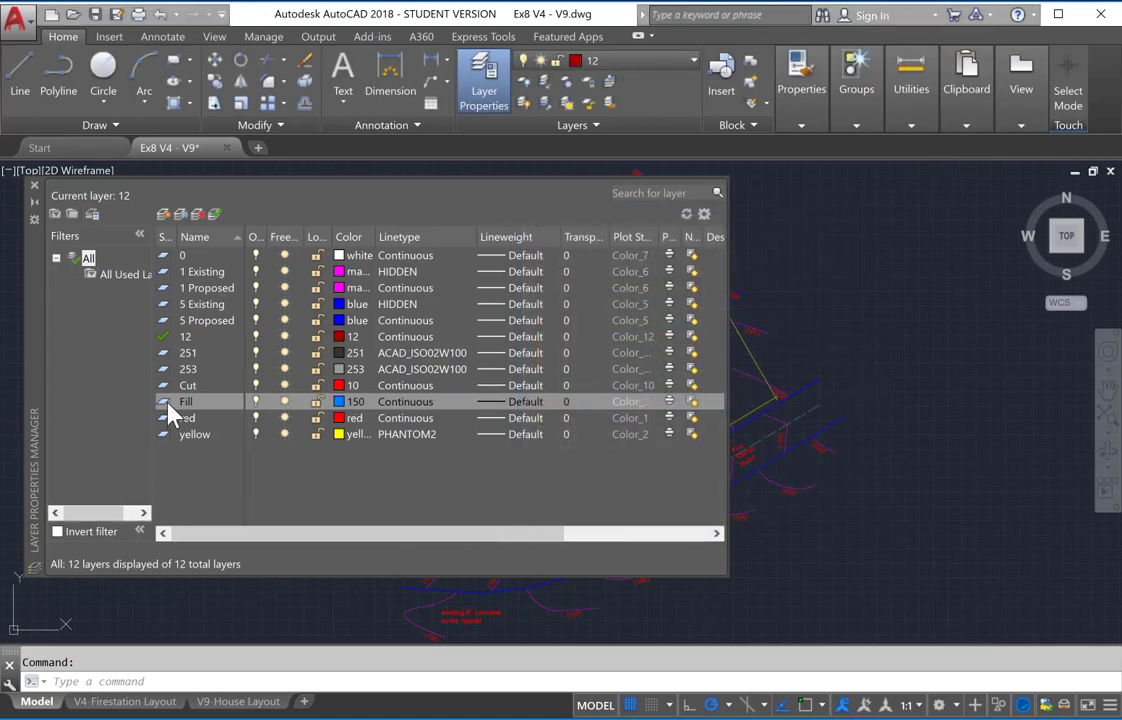
Make Fill the current layer and close the layer list
{"action": "left_click", "coordinate": [168, 406]}
{"action": "double_click", "coordinate": [165, 402]}
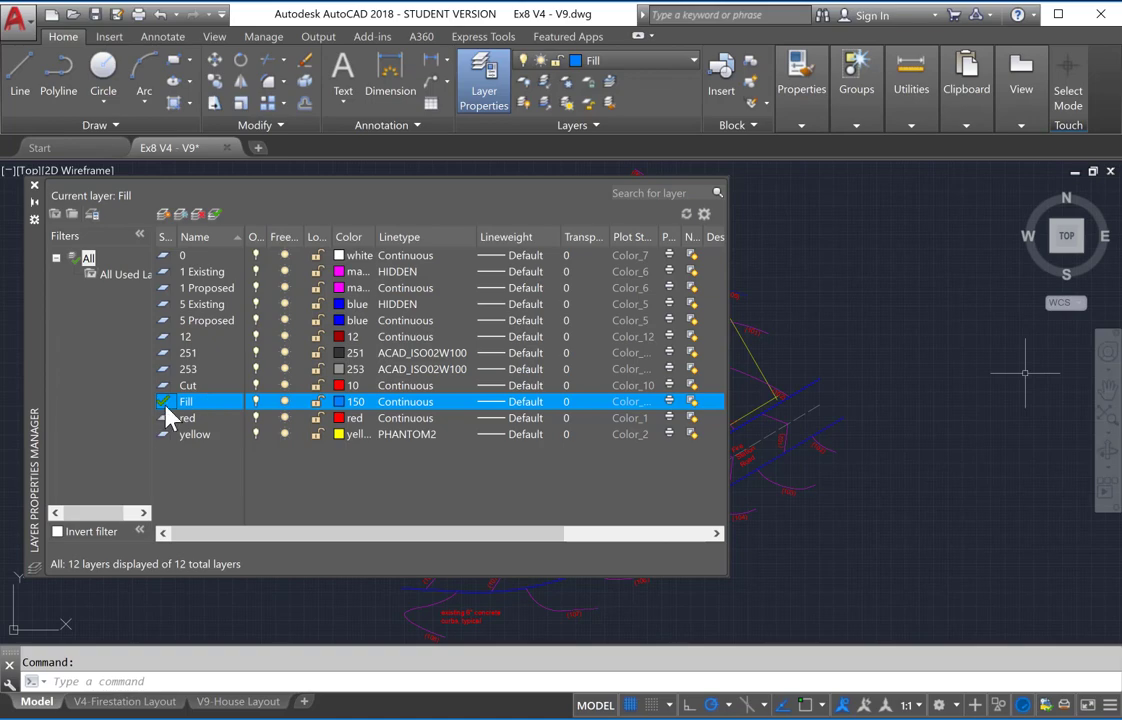
{"action": "left_click", "coordinate": [35, 187]}
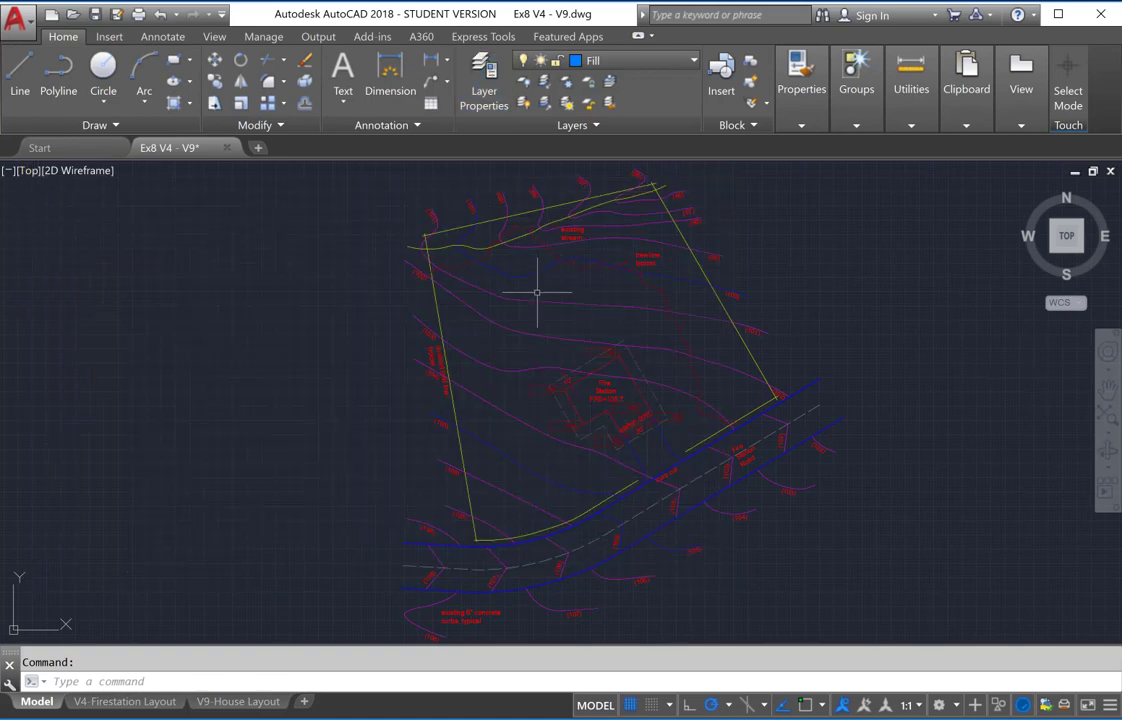
Draw a closed polyline on the Fill layer around the Fire Station, running from the driveway around the building's surrounding grade area
{"action": "left_click", "coordinate": [72, 74]}
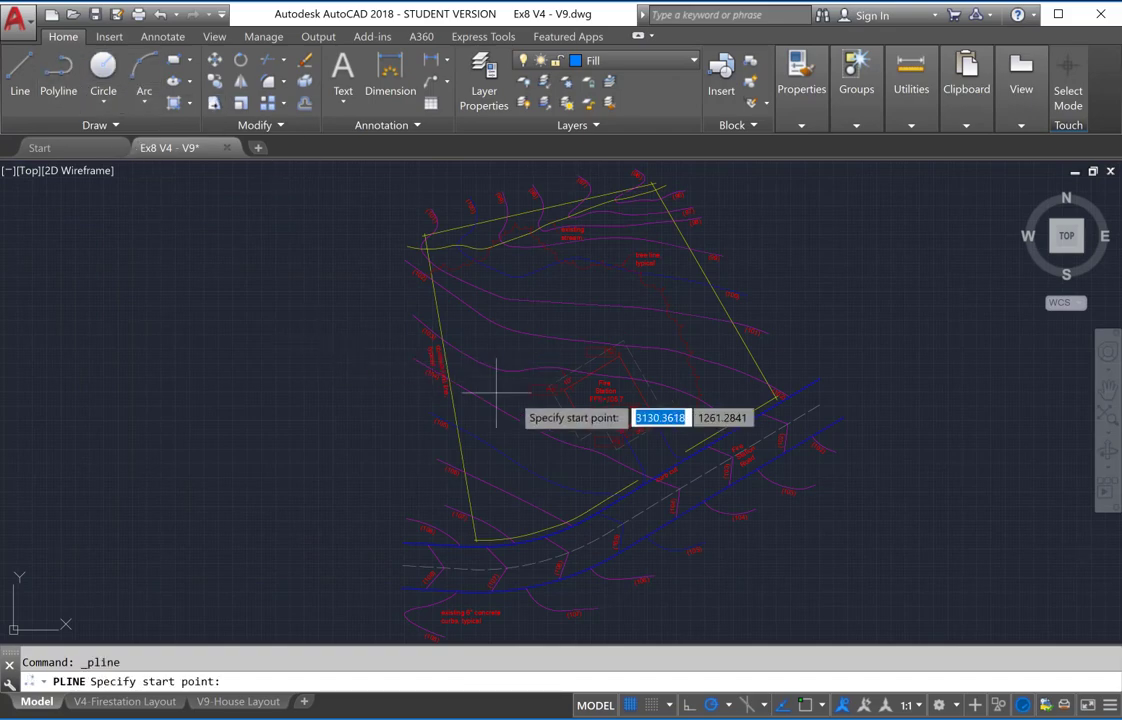
{"action": "left_click", "coordinate": [633, 468]}
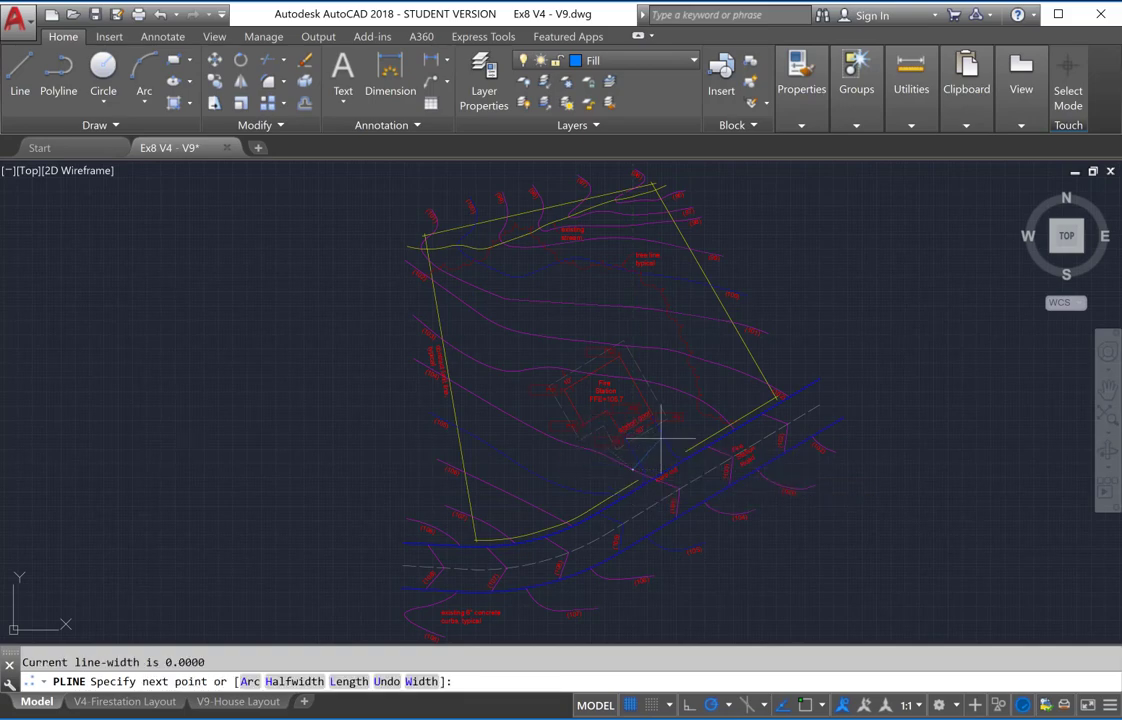
{"action": "left_click", "coordinate": [676, 399]}
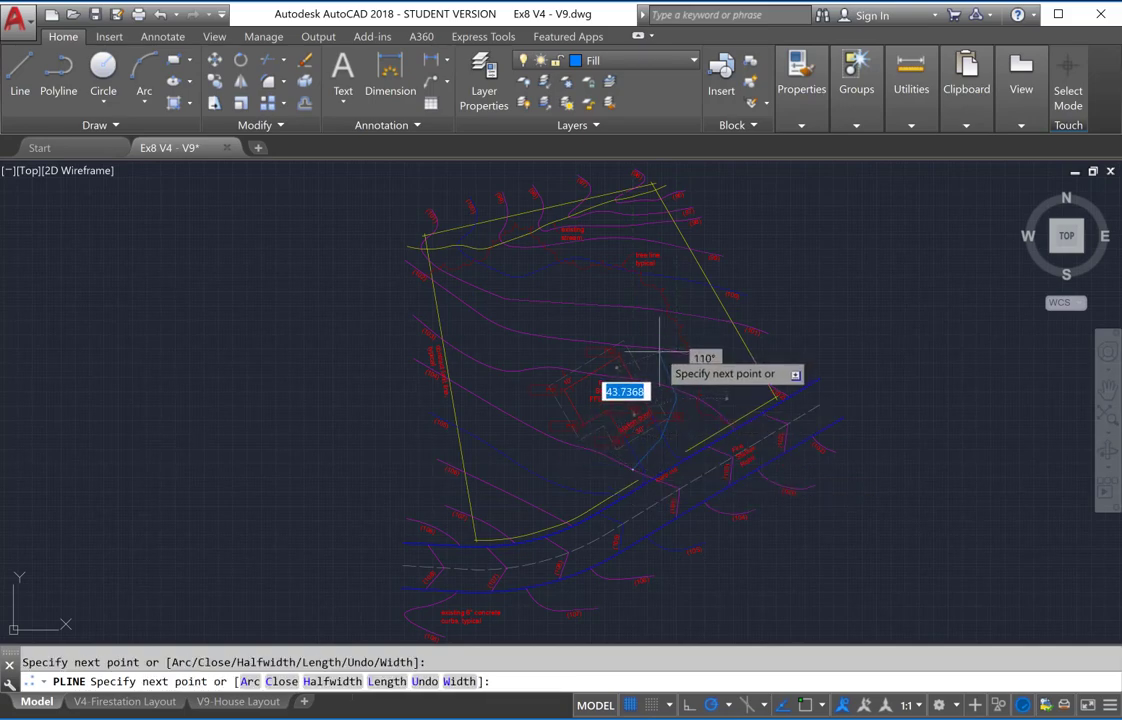
{"action": "left_click", "coordinate": [624, 326]}
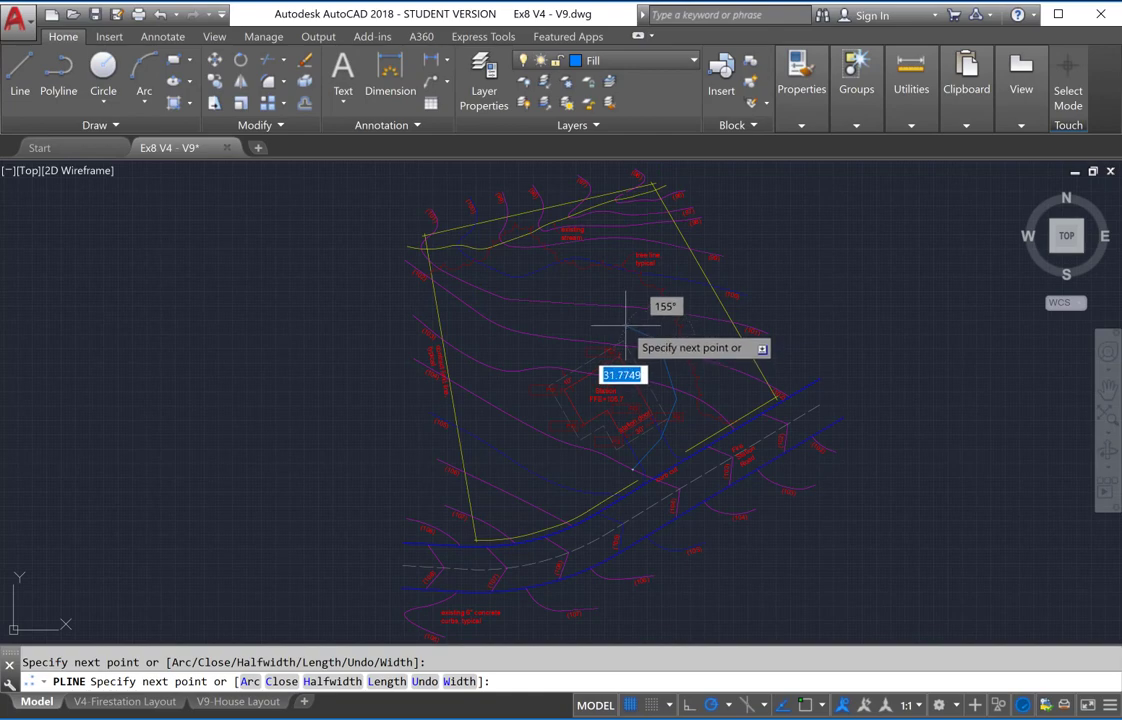
{"action": "left_click", "coordinate": [580, 362]}
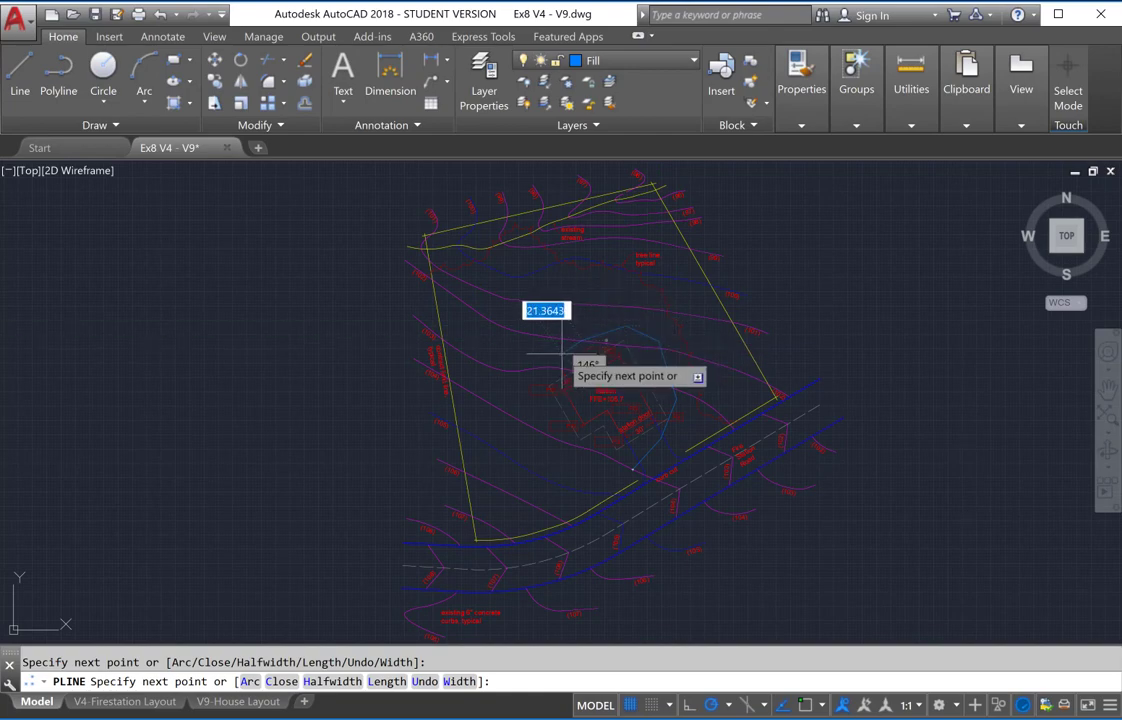
{"action": "left_click", "coordinate": [561, 353]}
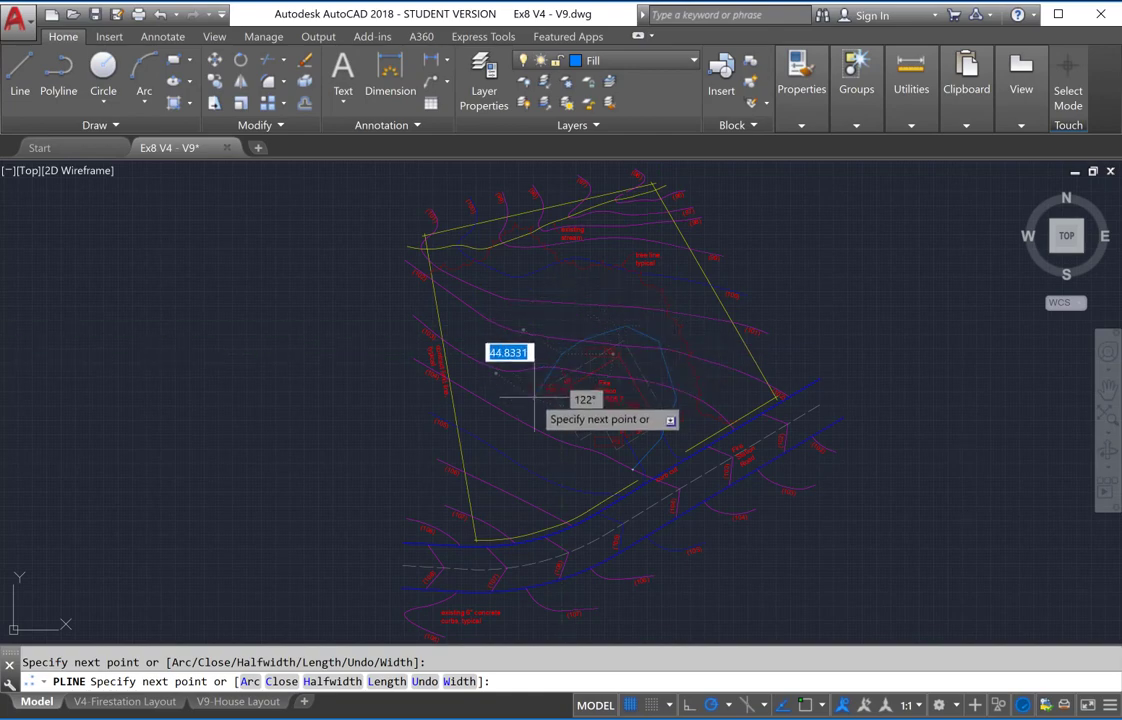
{"action": "left_click", "coordinate": [538, 400]}
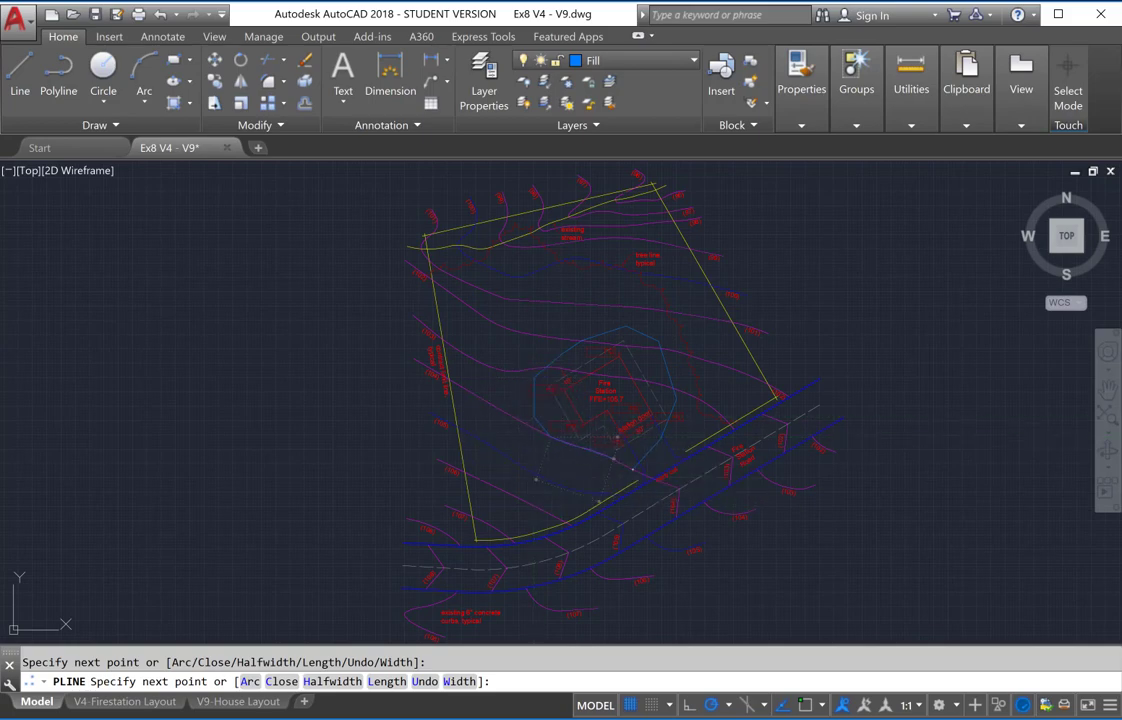
{"action": "type", "text": "c"}
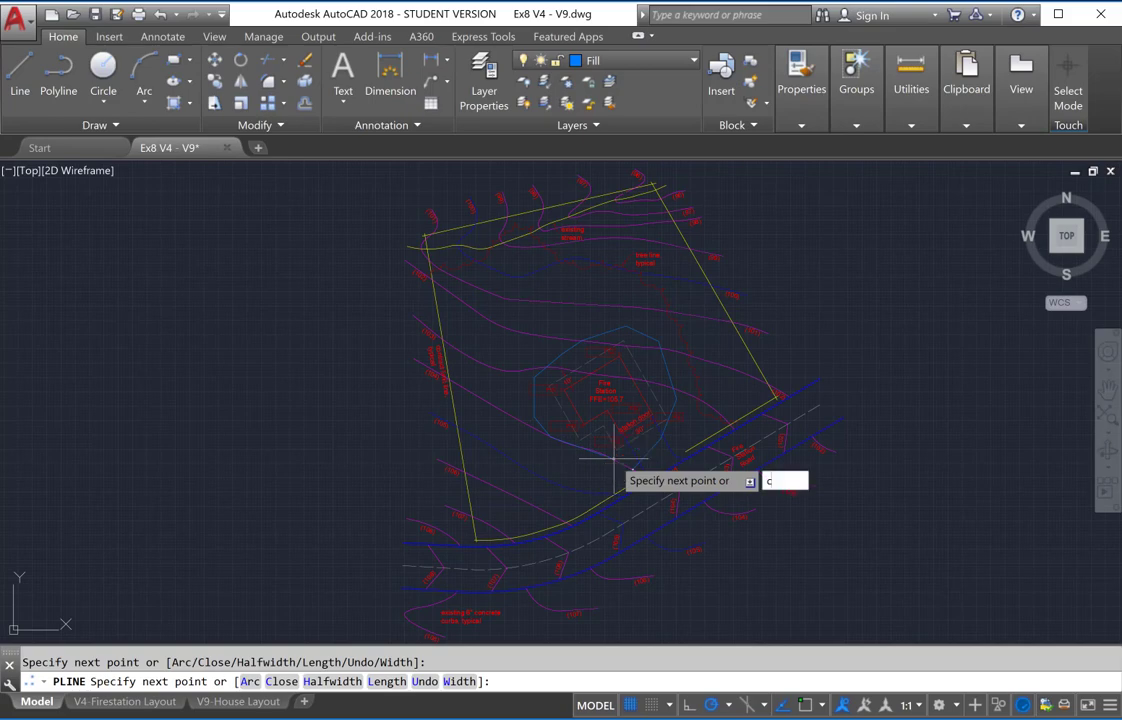
{"action": "key", "text": "Return"}
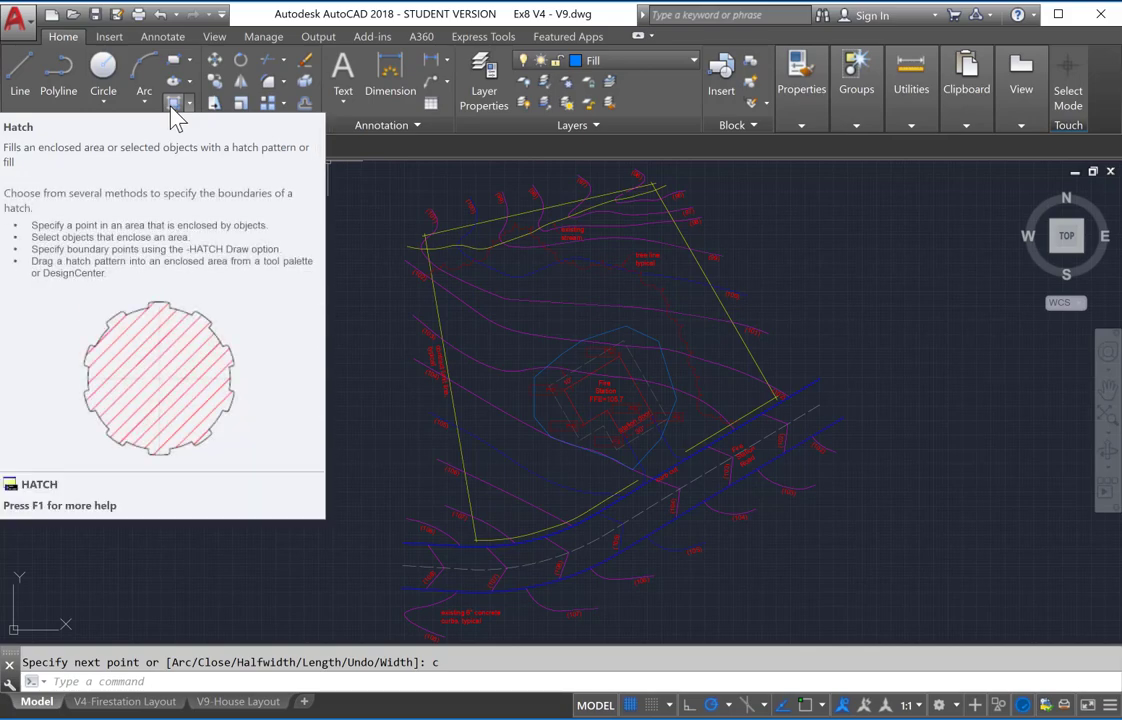
Hatch the closed fill outline around the Fire Station with the ANSI31 pattern, selecting the polyline as the boundary object
{"action": "left_click", "coordinate": [179, 103]}
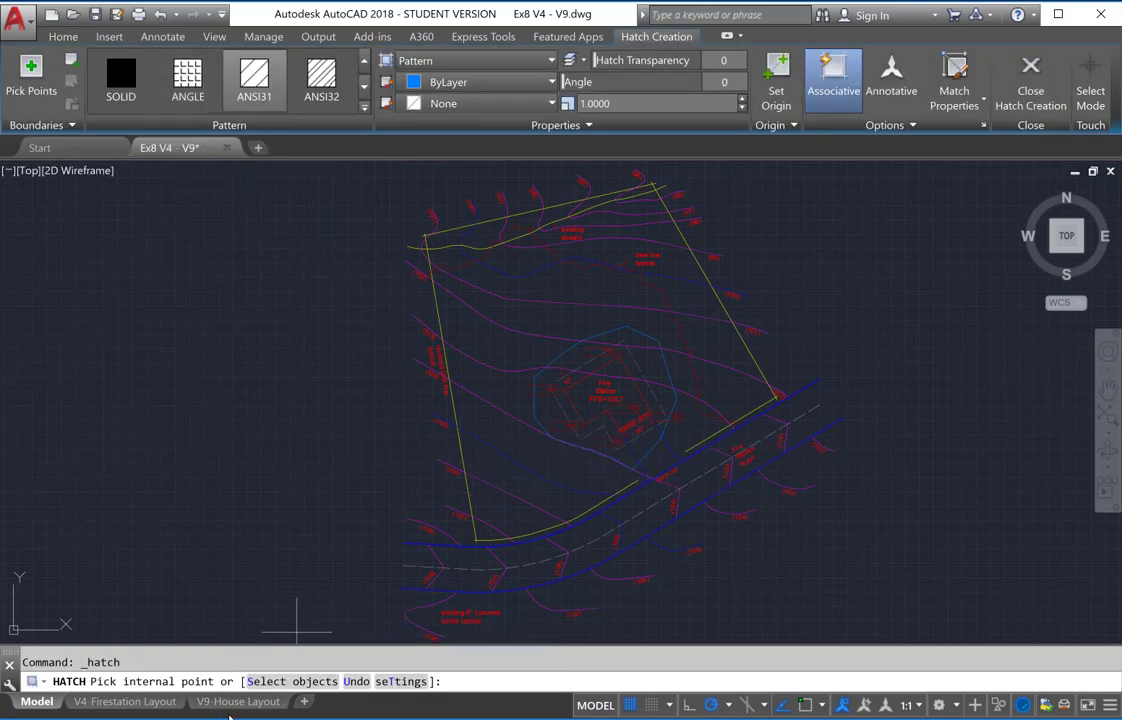
{"action": "left_click", "coordinate": [287, 685]}
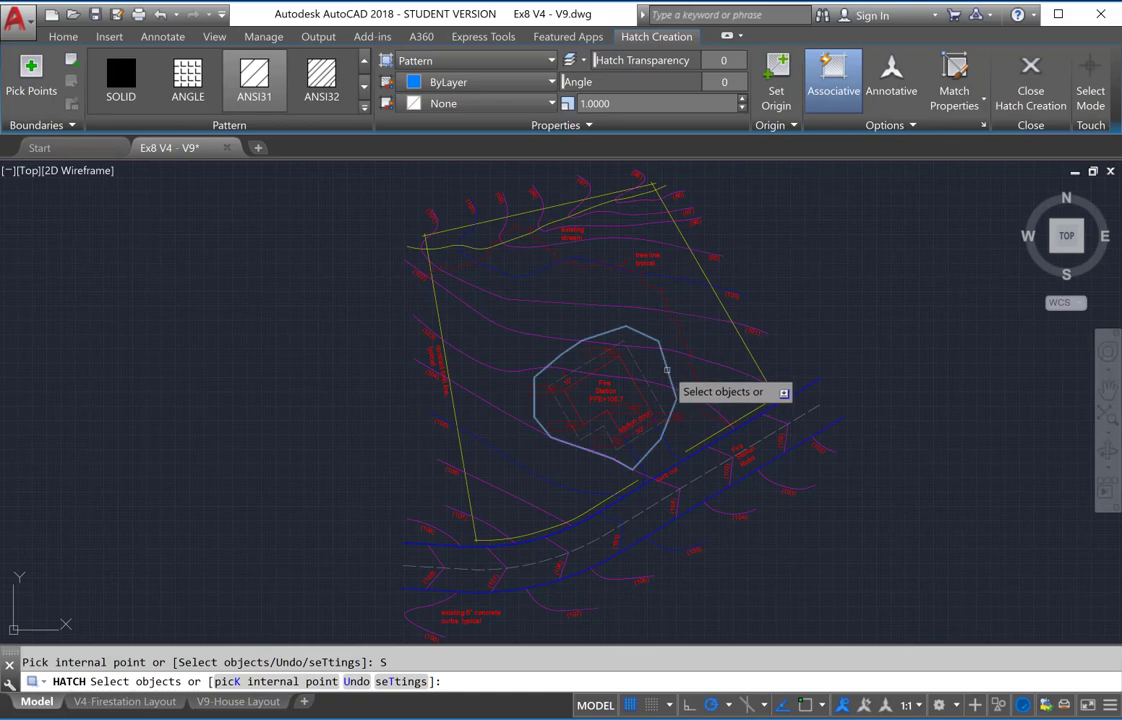
{"action": "left_click", "coordinate": [666, 371]}
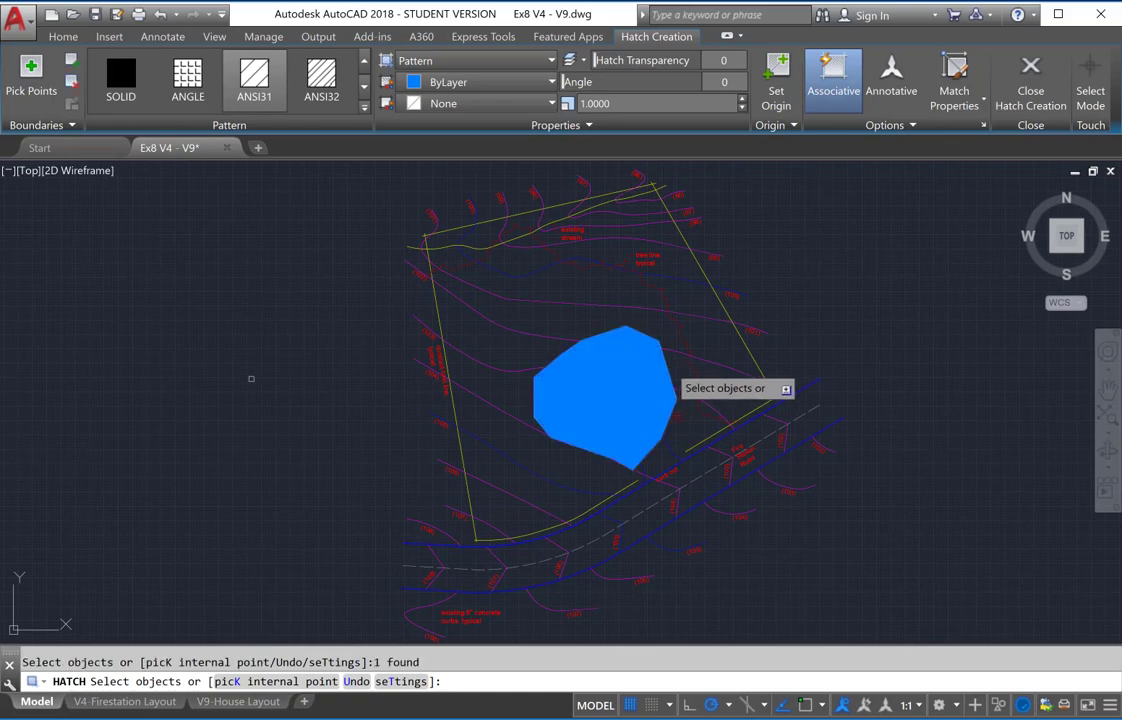
{"action": "key", "text": "Return"}
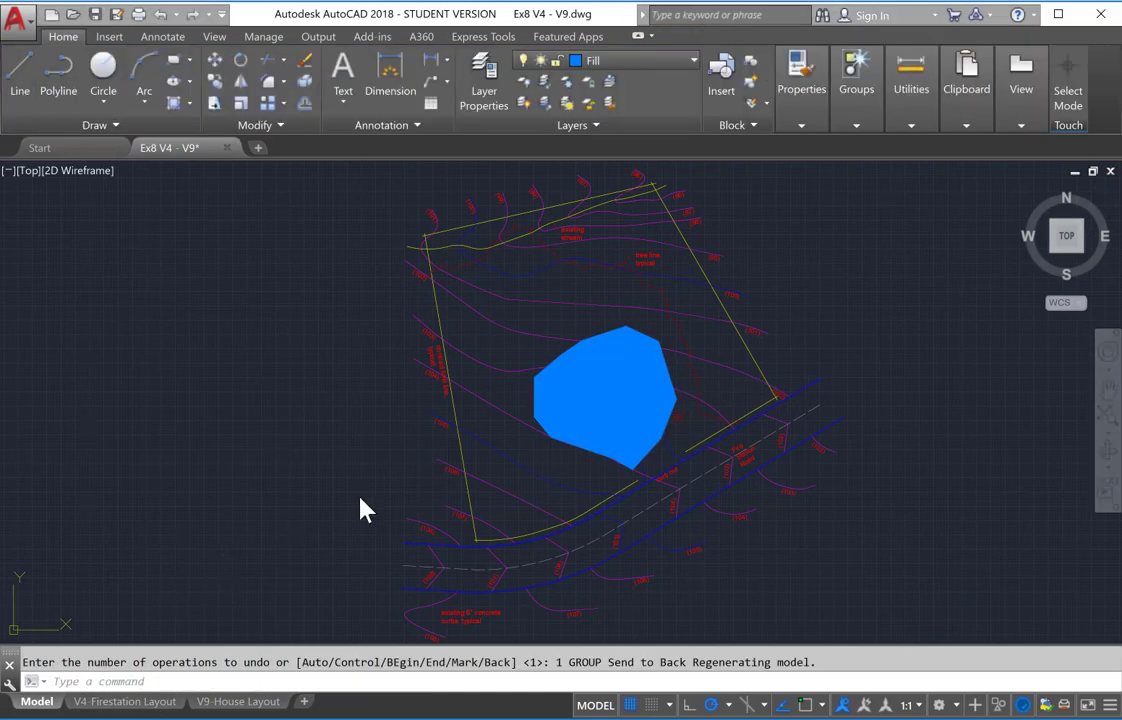
Send the fill hatch behind the Fire Station linework and labels in the draw order
{"action": "left_click", "coordinate": [651, 368]}
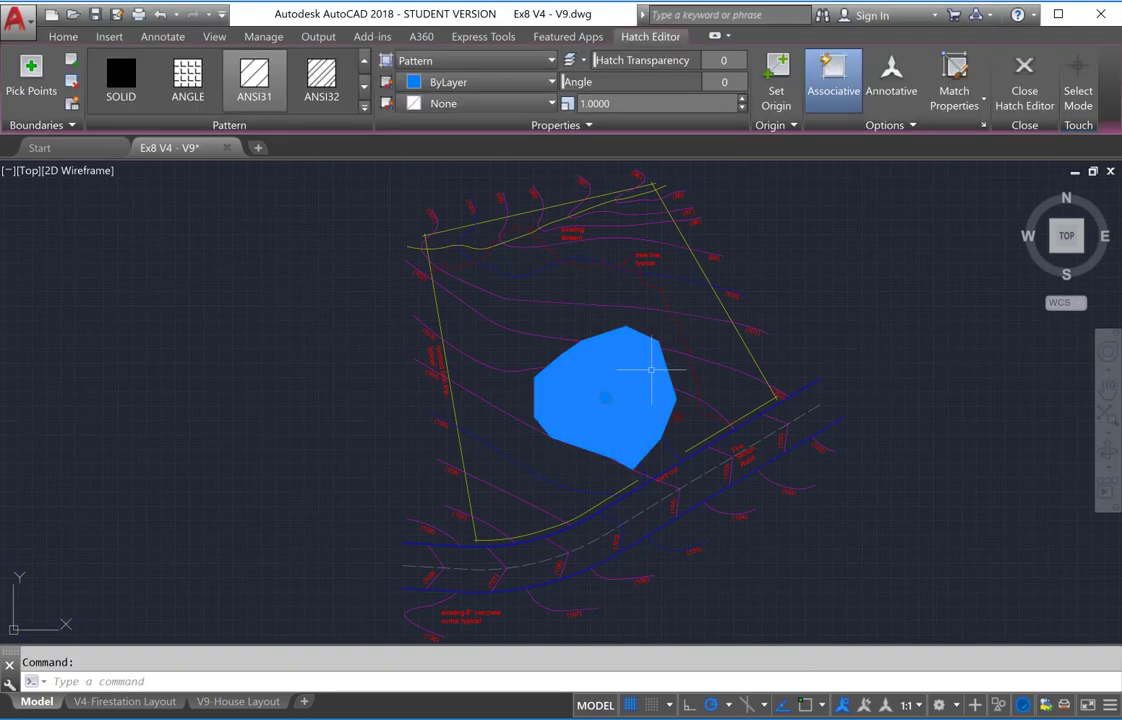
{"action": "right_click", "coordinate": [651, 369]}
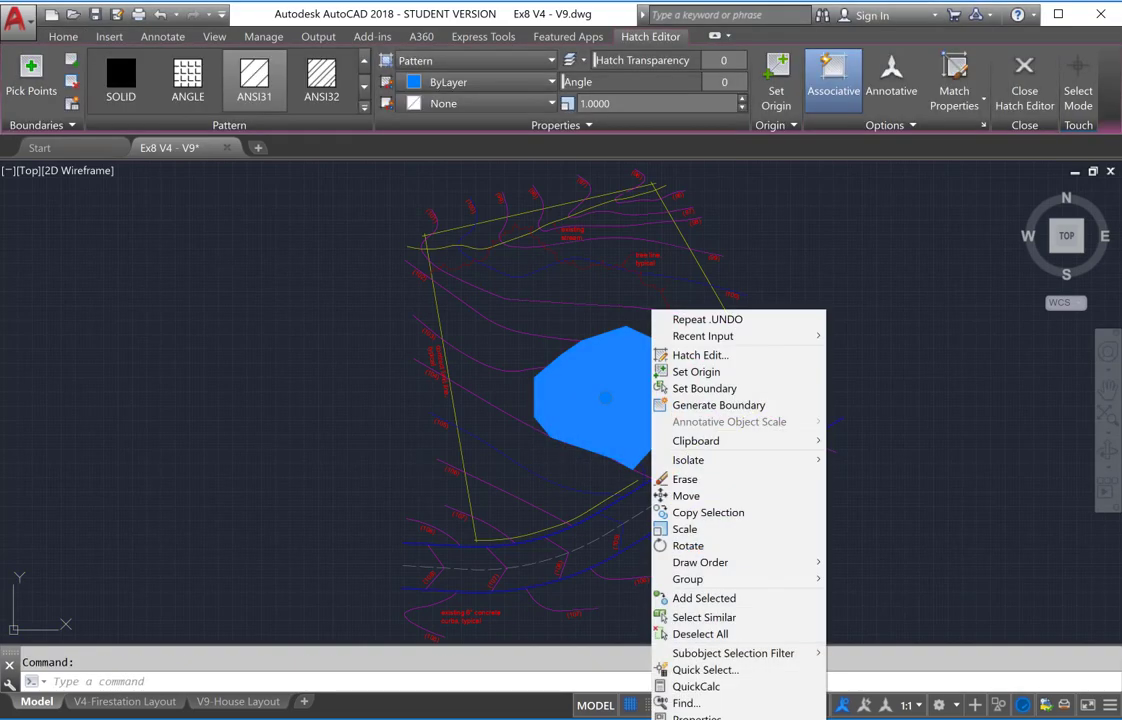
{"action": "mouse_move", "coordinate": [736, 564]}
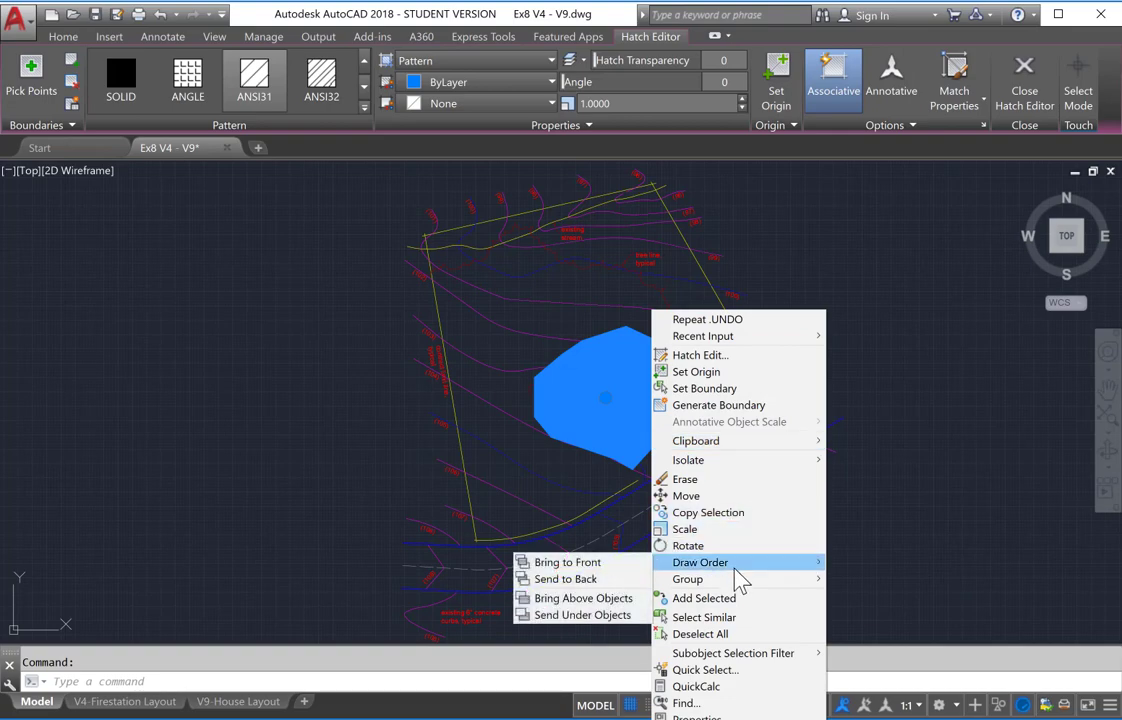
{"action": "left_click", "coordinate": [586, 579]}
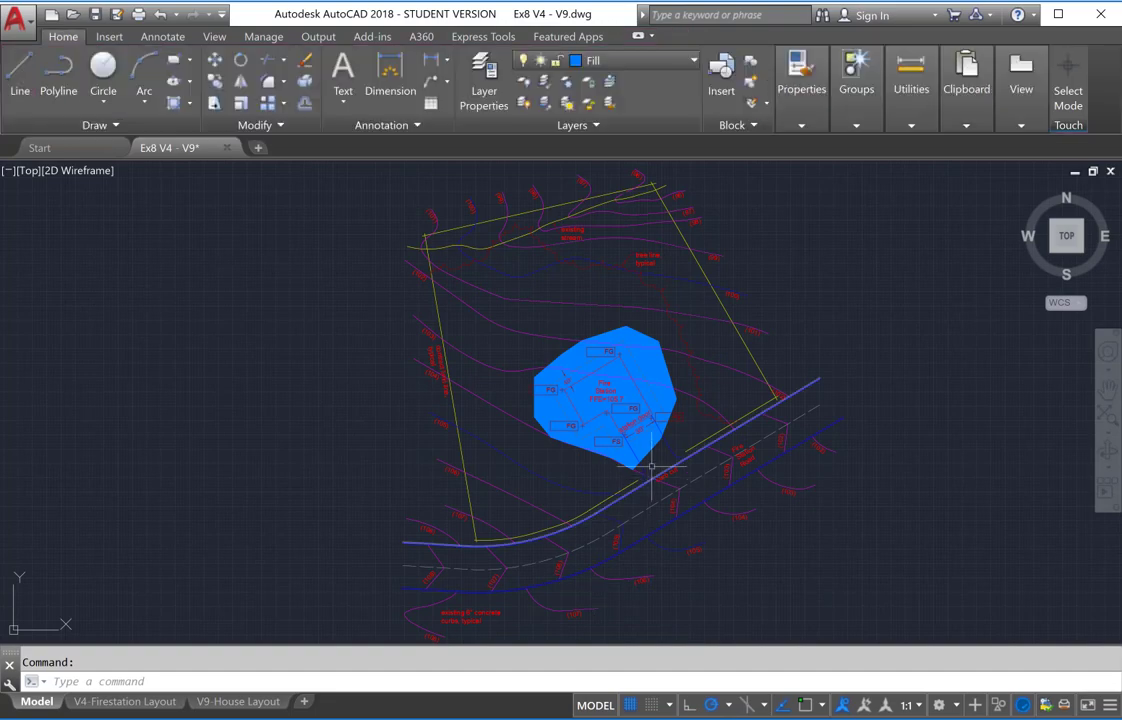
Preview the plot of V4-Firestation Layout and examine how the fill hatch around the Fire Station prints
{"action": "left_click", "coordinate": [122, 702]}
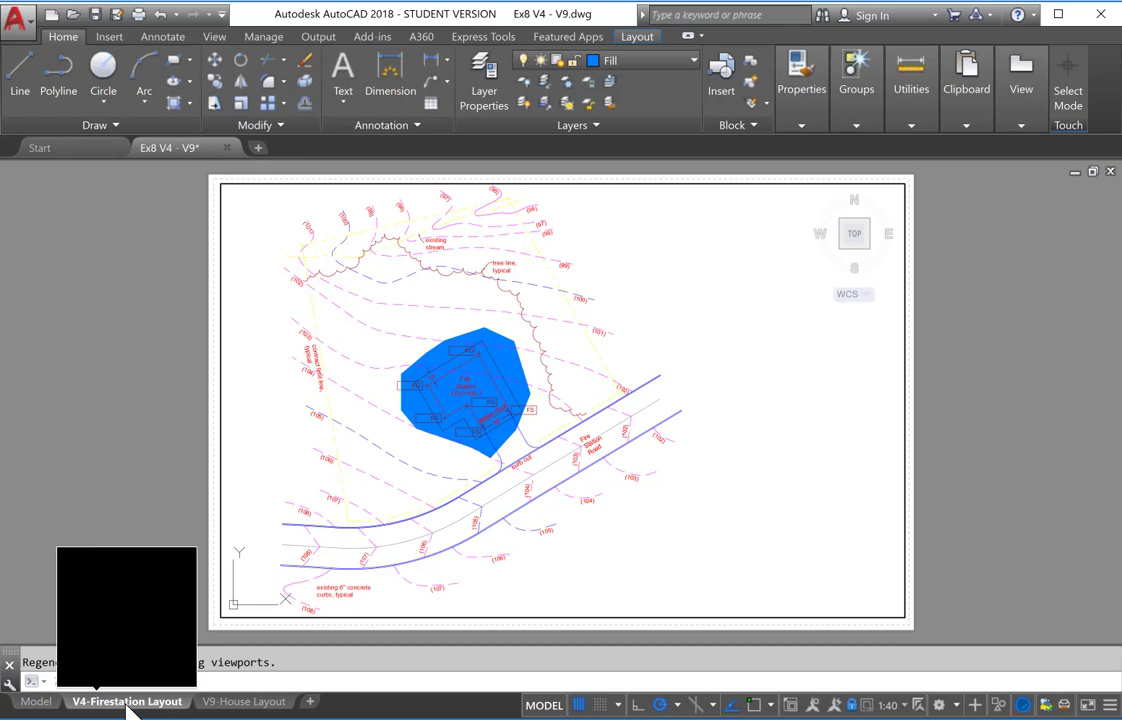
{"action": "double_click", "coordinate": [490, 401]}
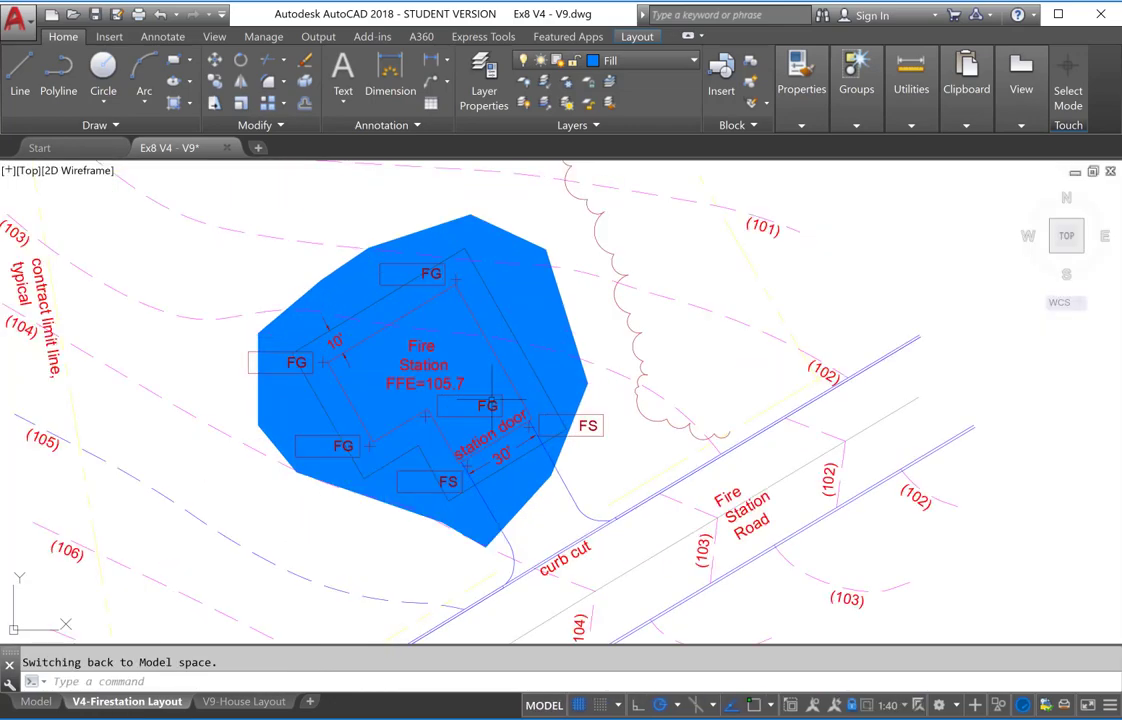
{"action": "key", "text": "ctrl+p"}
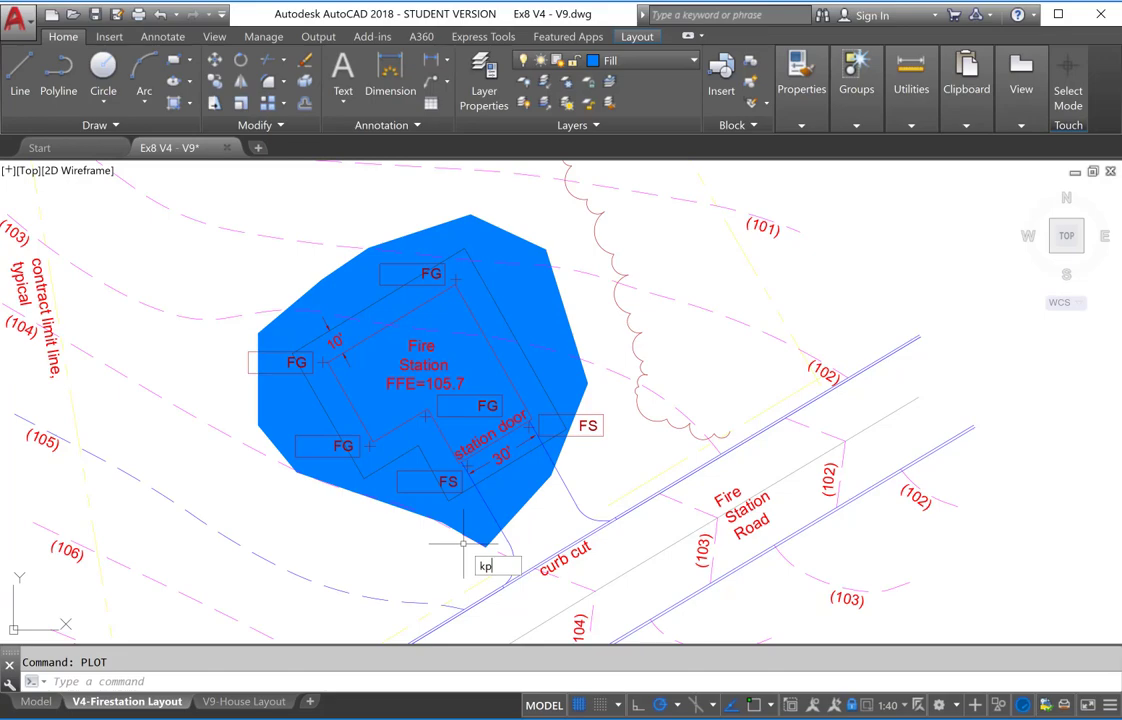
{"action": "type", "text": "t"}
{"action": "key", "text": "Return"}
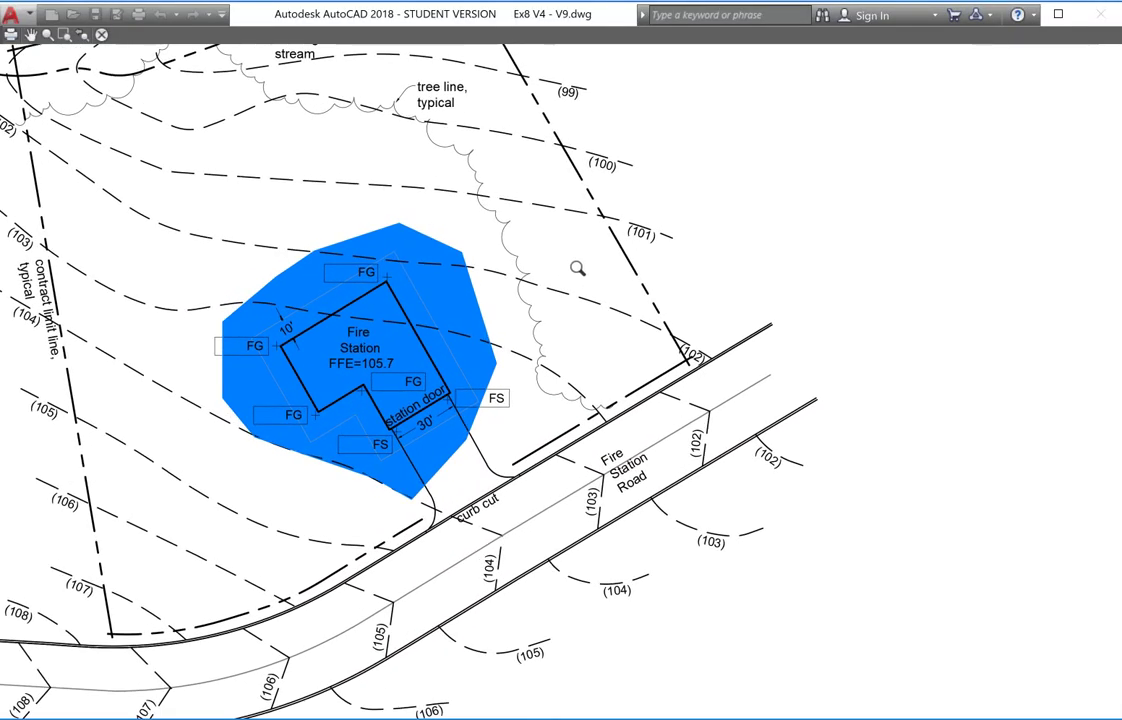
{"action": "key", "text": "Escape"}
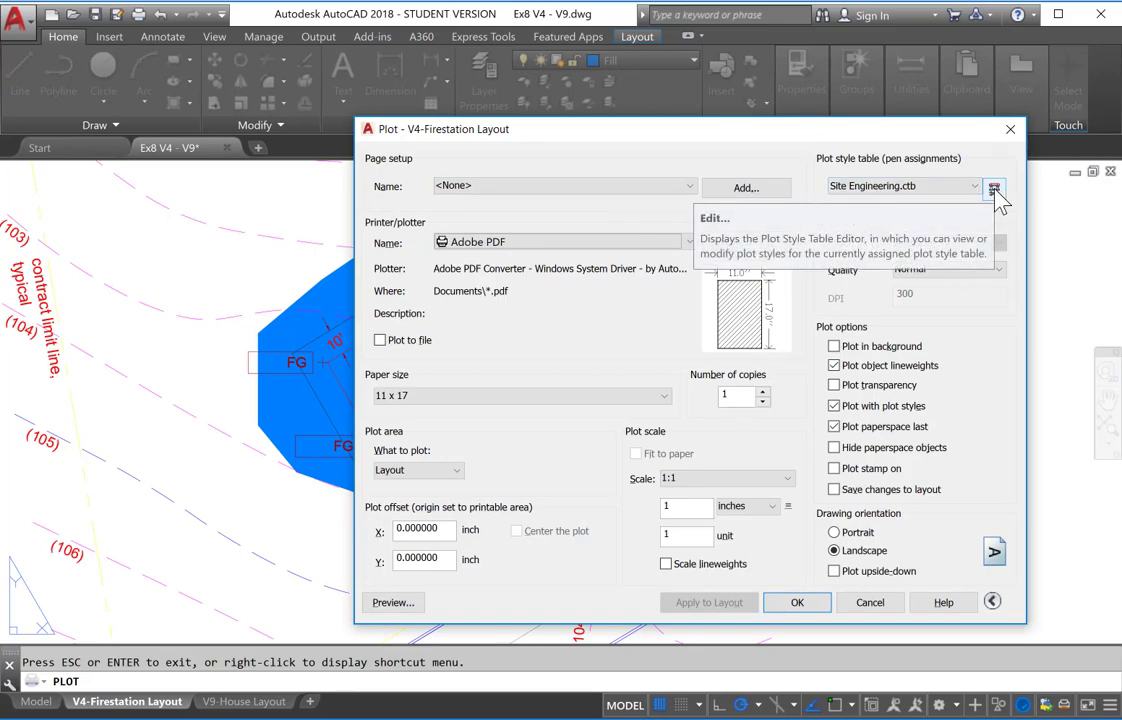
In the Site Engineering.ctb plot style table, set the screening of Color 150 to 25 and save the table
{"action": "left_click", "coordinate": [993, 189]}
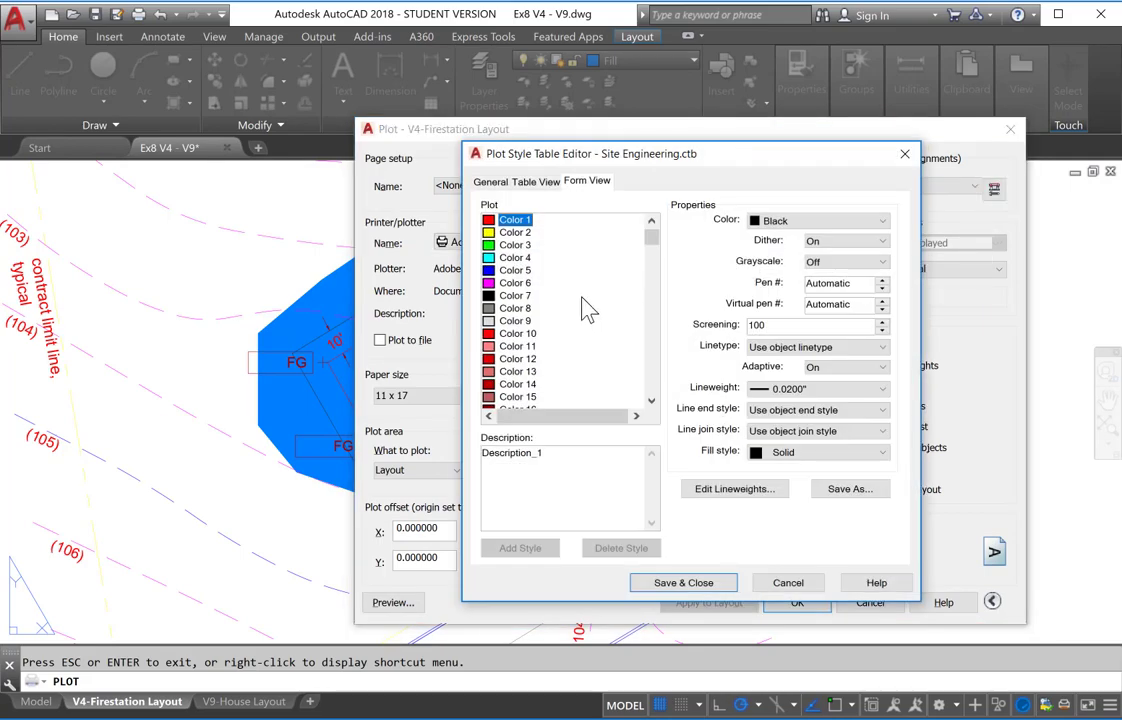
{"action": "scroll", "coordinate": [651, 270], "scroll_direction": "down", "scroll_amount": 12}
{"action": "left_click_drag", "start_coordinate": [651, 270], "coordinate": [656, 326]}
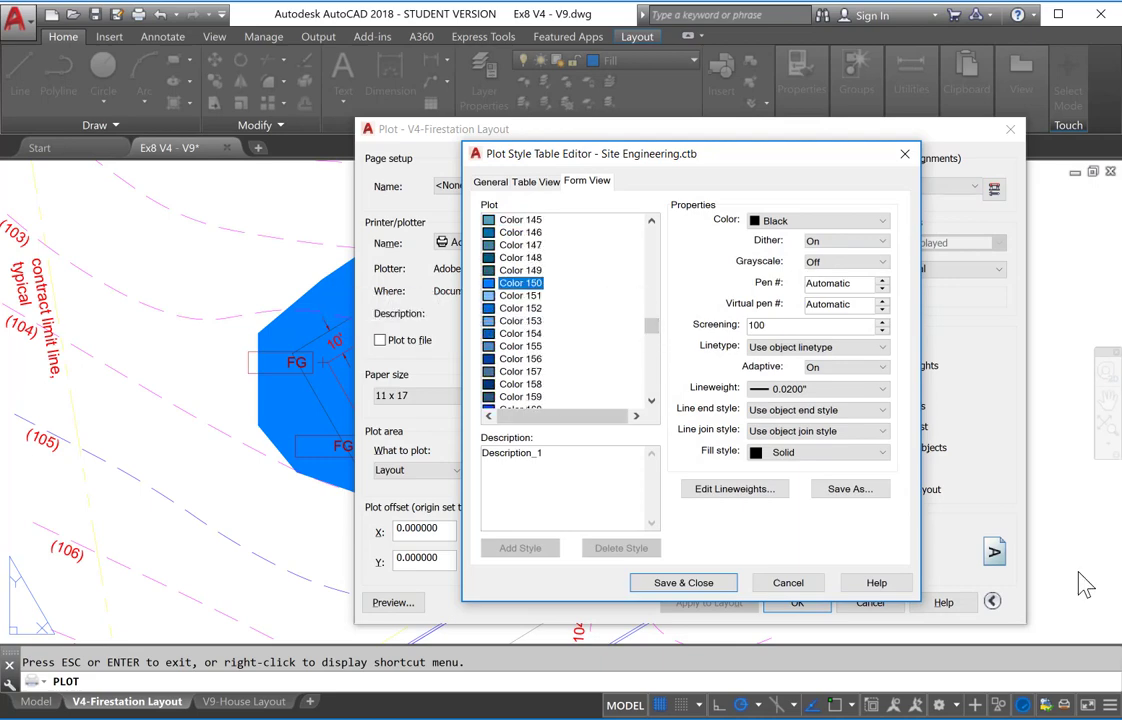
{"action": "left_click", "coordinate": [530, 283]}
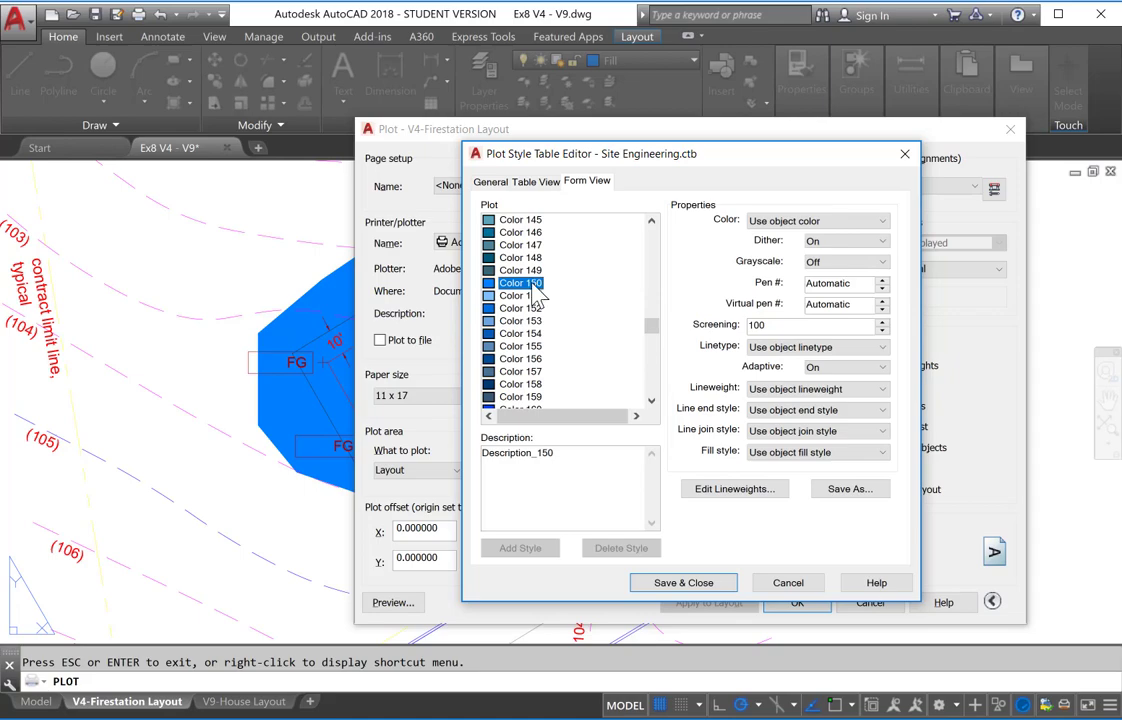
{"action": "double_click", "coordinate": [765, 326]}
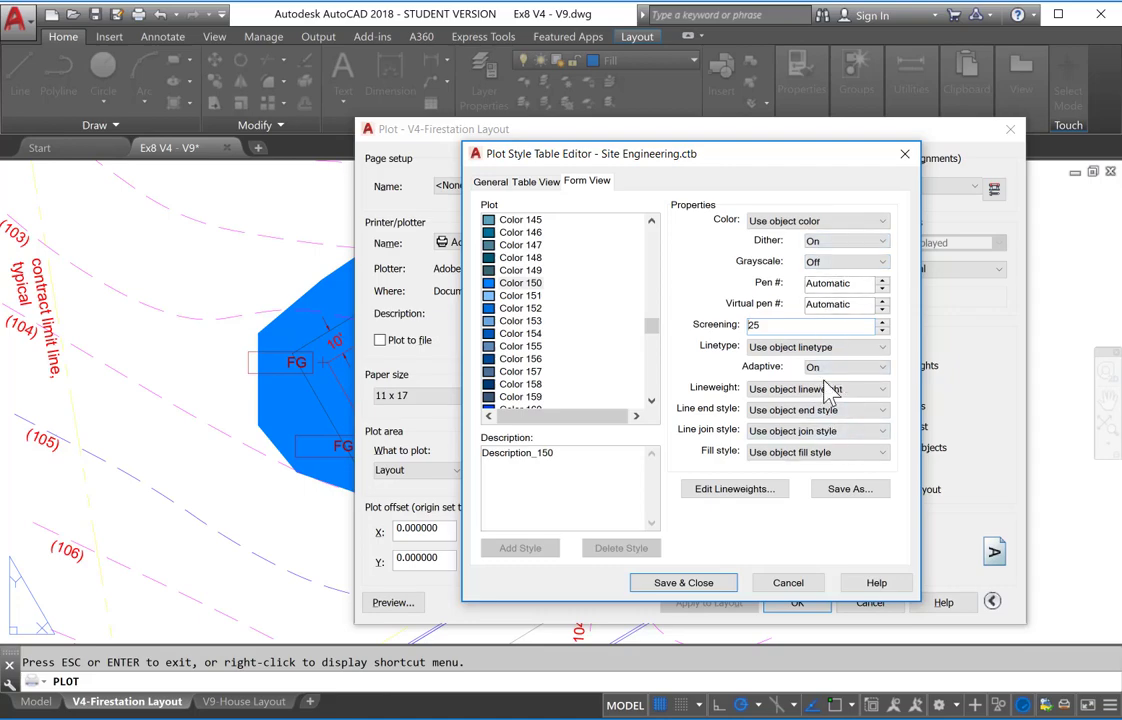
{"action": "left_click", "coordinate": [683, 582]}
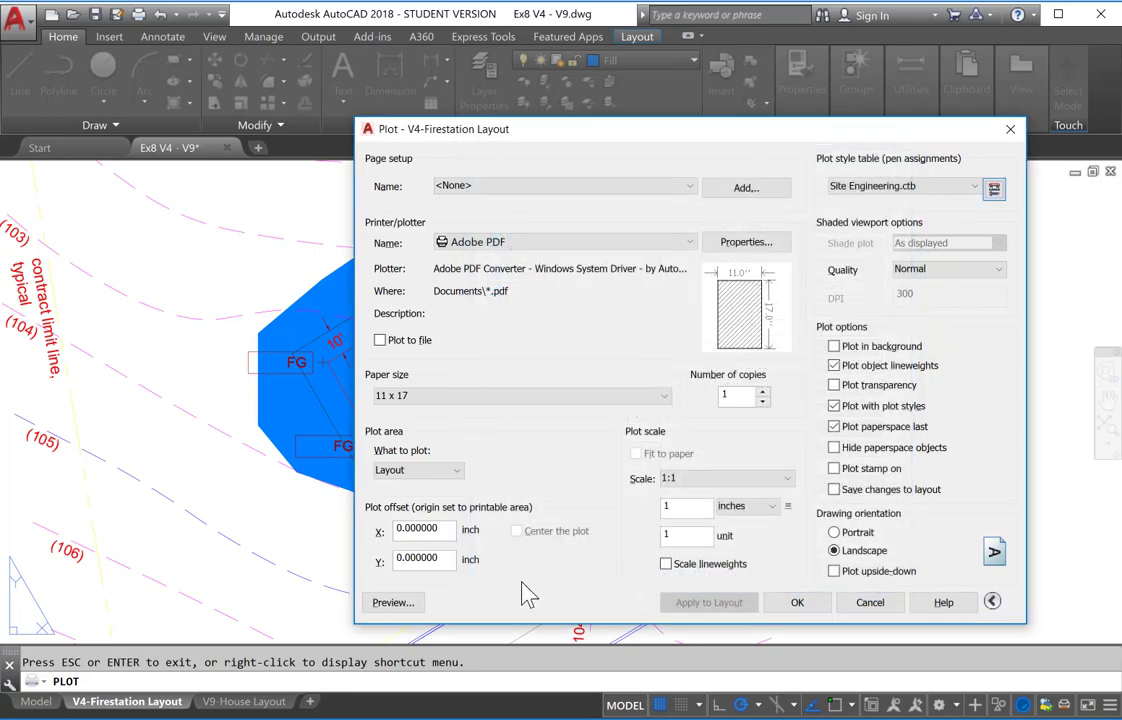
Preview the plot again and examine the screened fill area and the linework around the Fire Station up close
{"action": "left_click", "coordinate": [391, 602]}
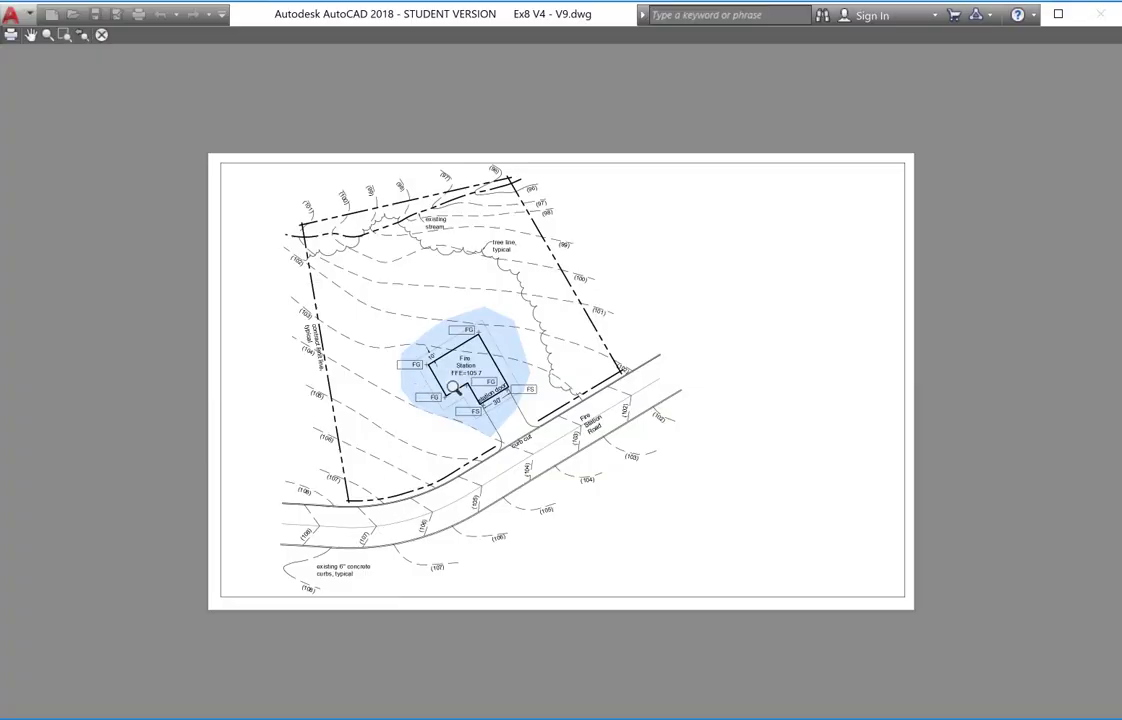
{"action": "left_click_drag", "start_coordinate": [452, 386], "coordinate": [830, 60]}
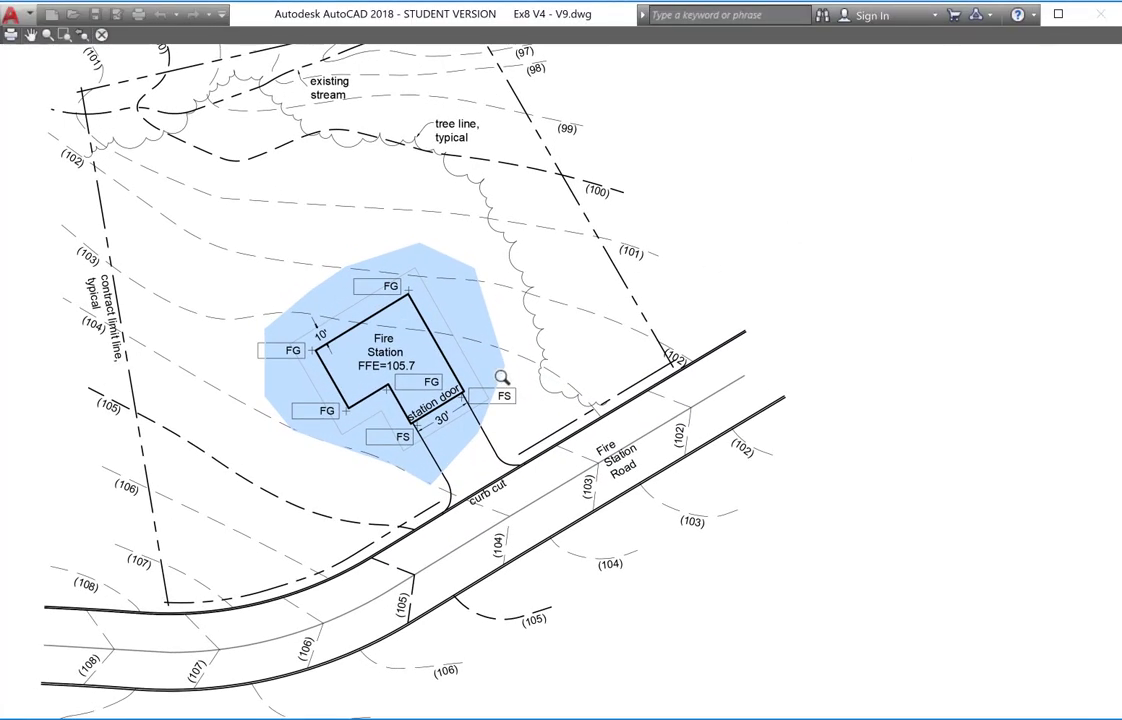
{"action": "left_click_drag", "start_coordinate": [327, 393], "coordinate": [782, 271]}
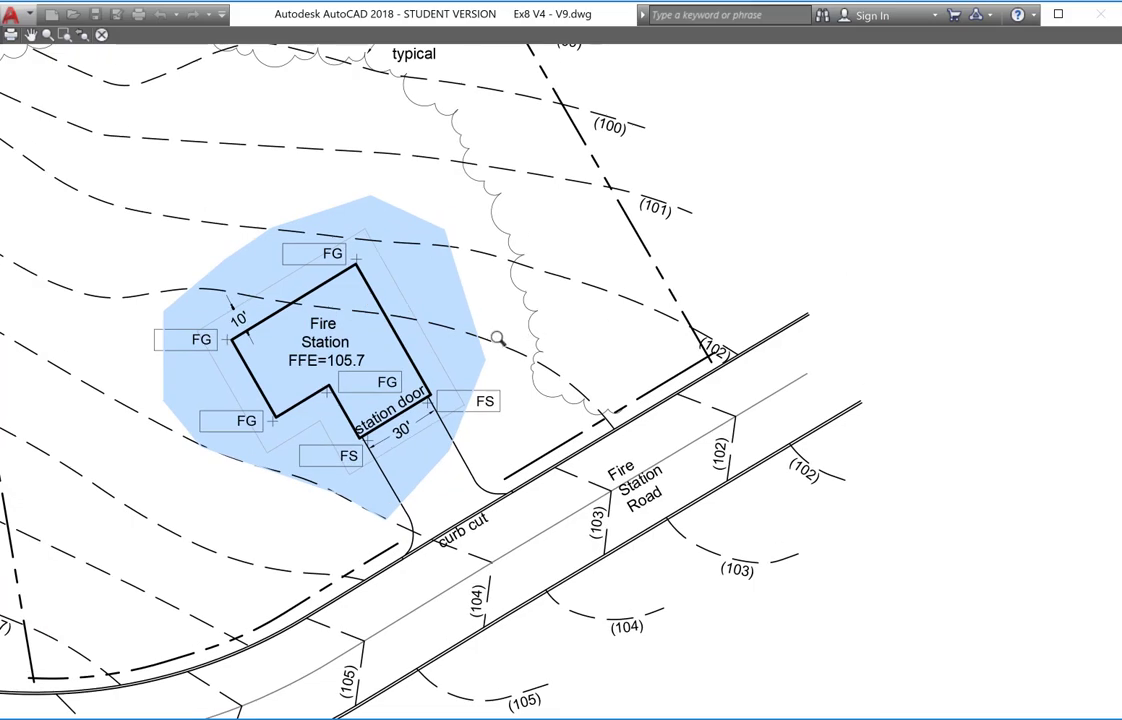
{"action": "middle_click_drag", "start_coordinate": [333, 397], "coordinate": [583, 394]}
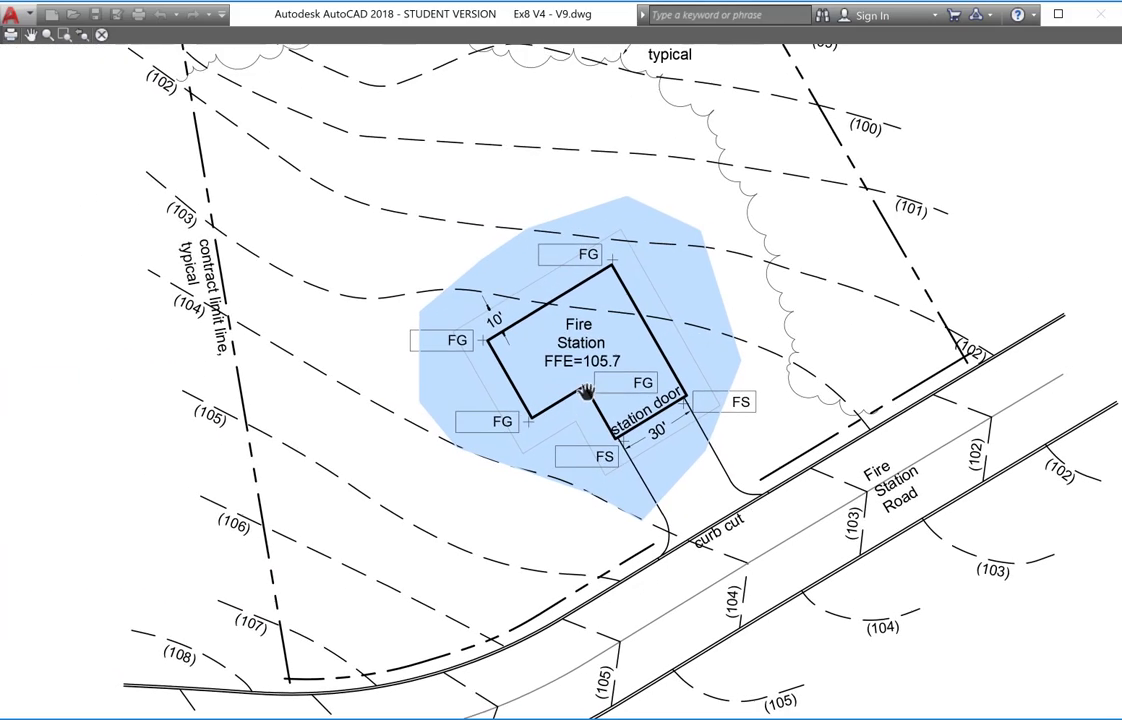